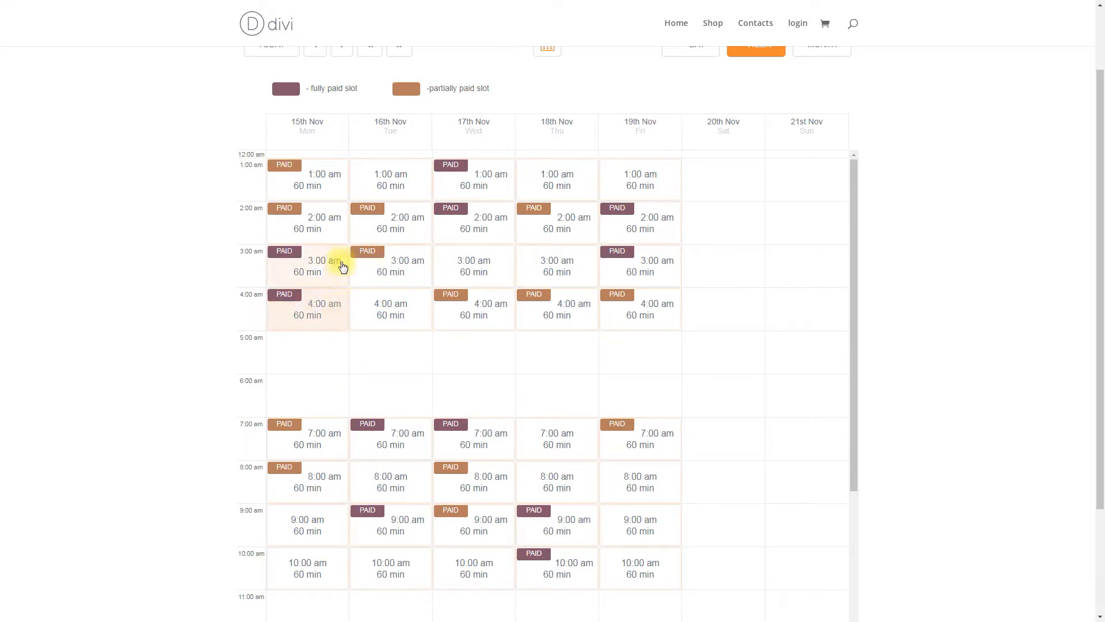
Compare the paid 15 Nov 2:00 am slot ($18) with the unpaid 16 Nov 1:00 am slot, cancelling both.
left_click(291, 235)
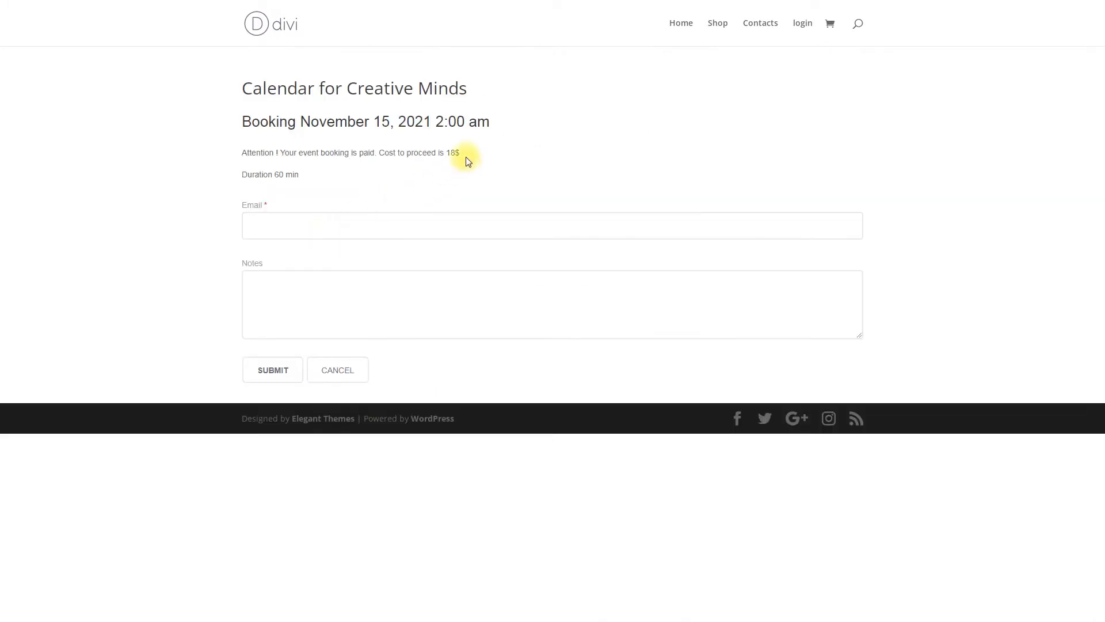
left_click_drag(460, 153, 446, 152)
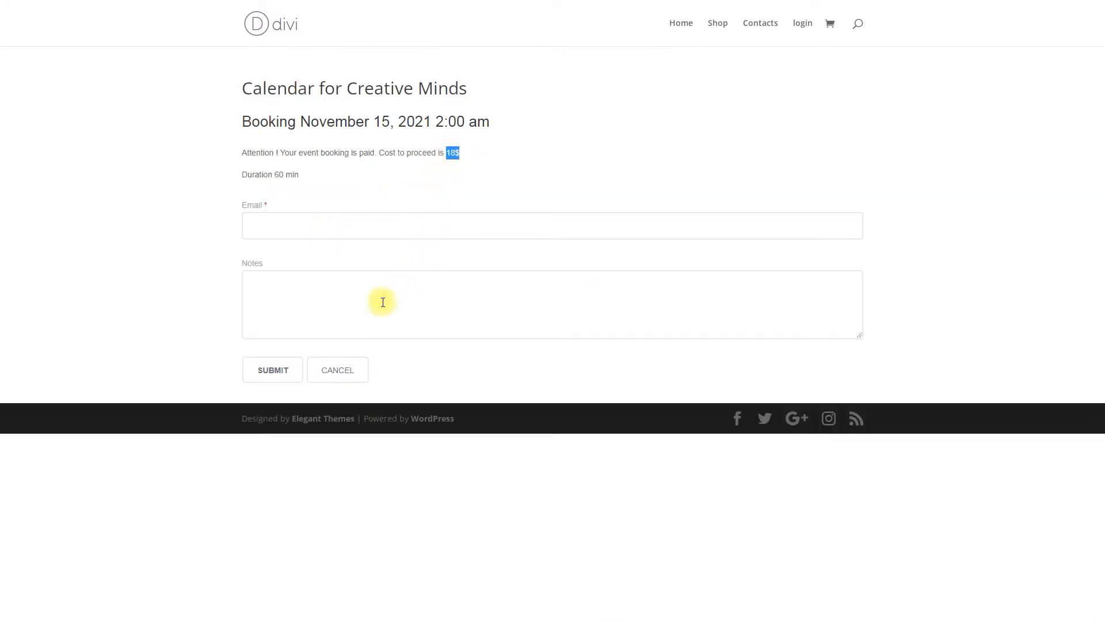
left_click(340, 368)
left_click(394, 184)
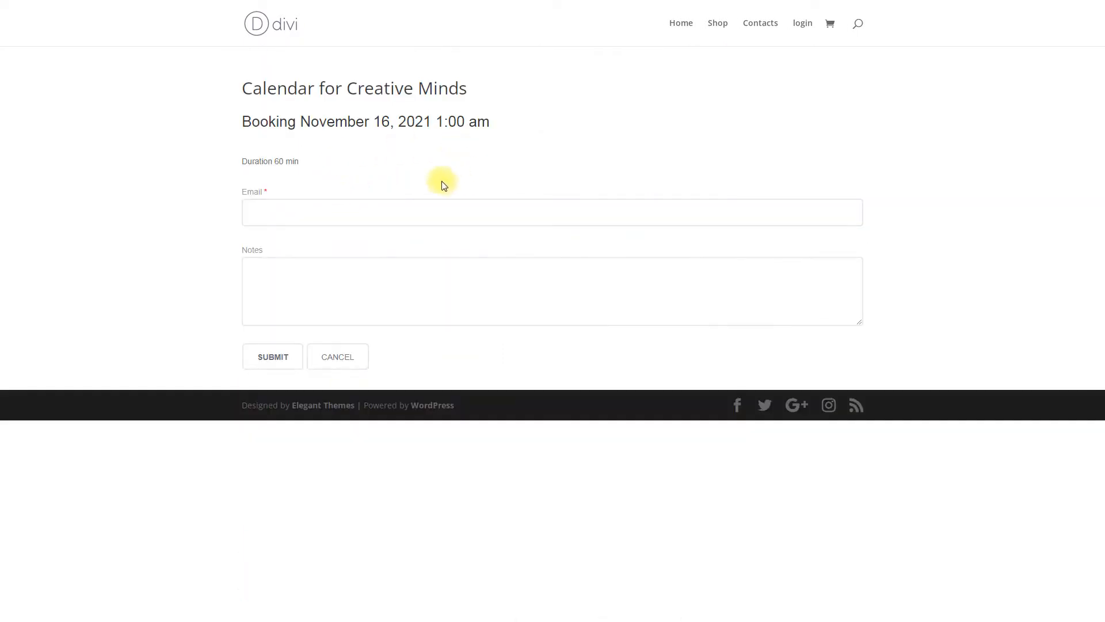
left_click(348, 357)
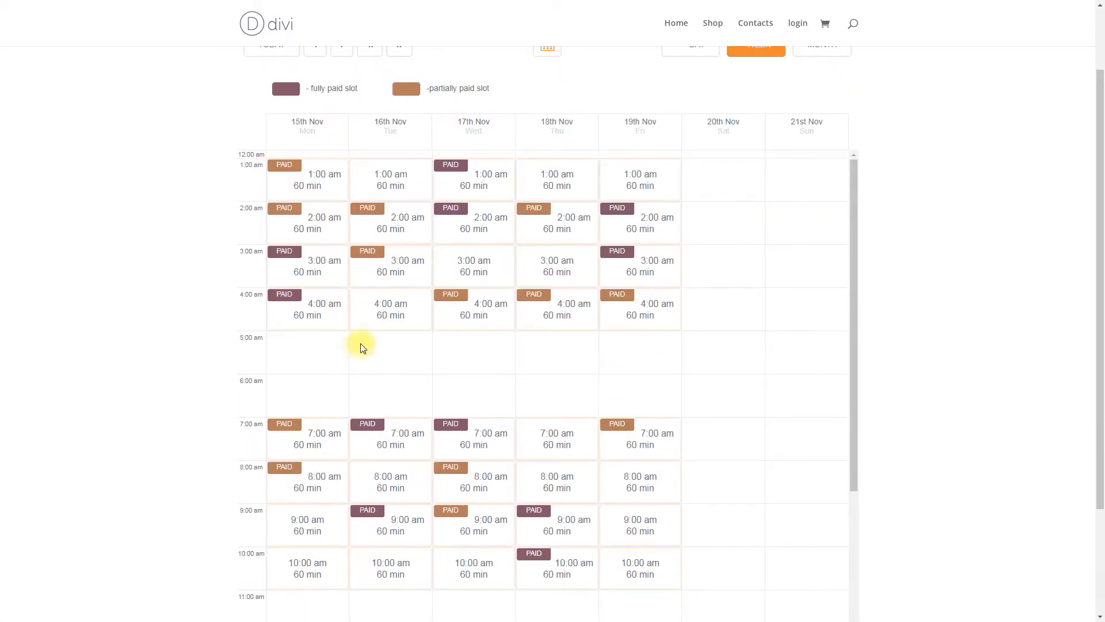
Book the paid 17 Nov 1:00 am slot with a test email address and submit it.
left_click(493, 177)
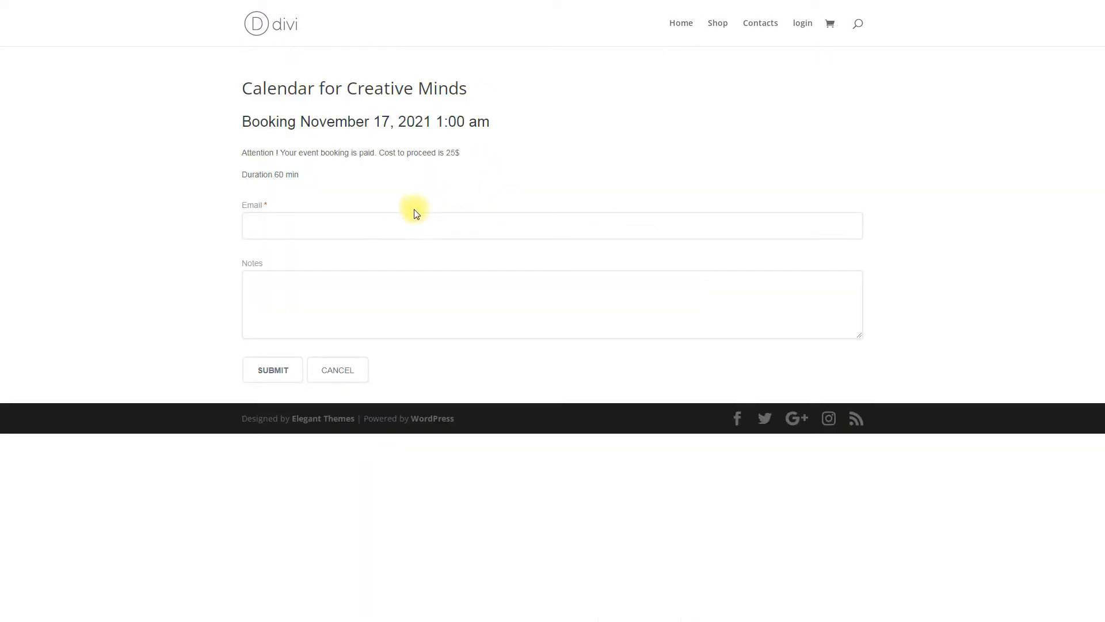
left_click(403, 222)
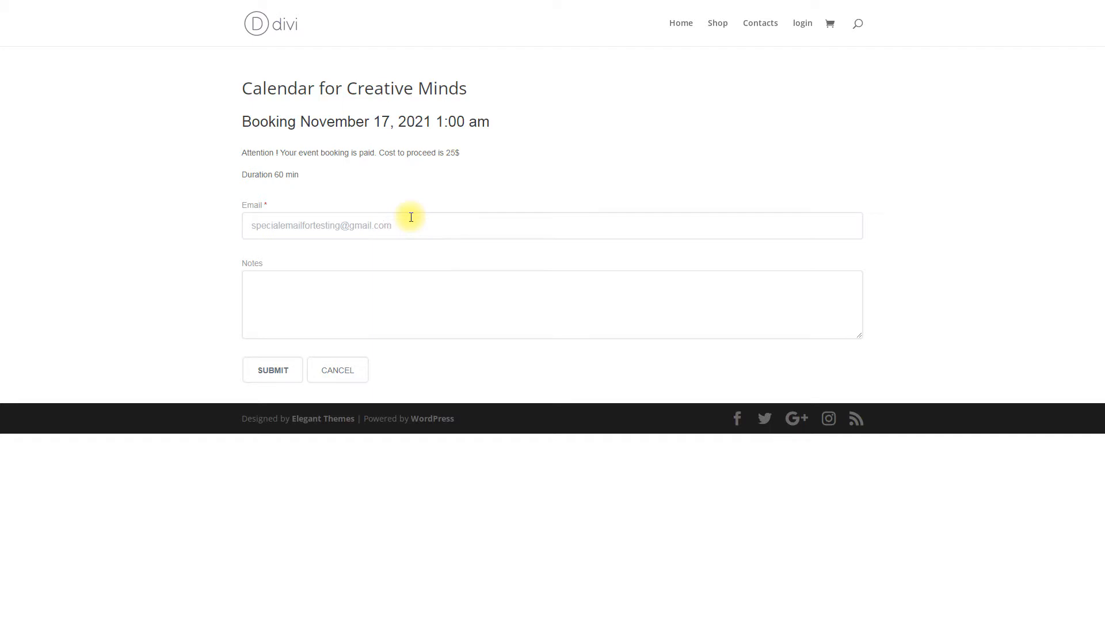
left_click(289, 372)
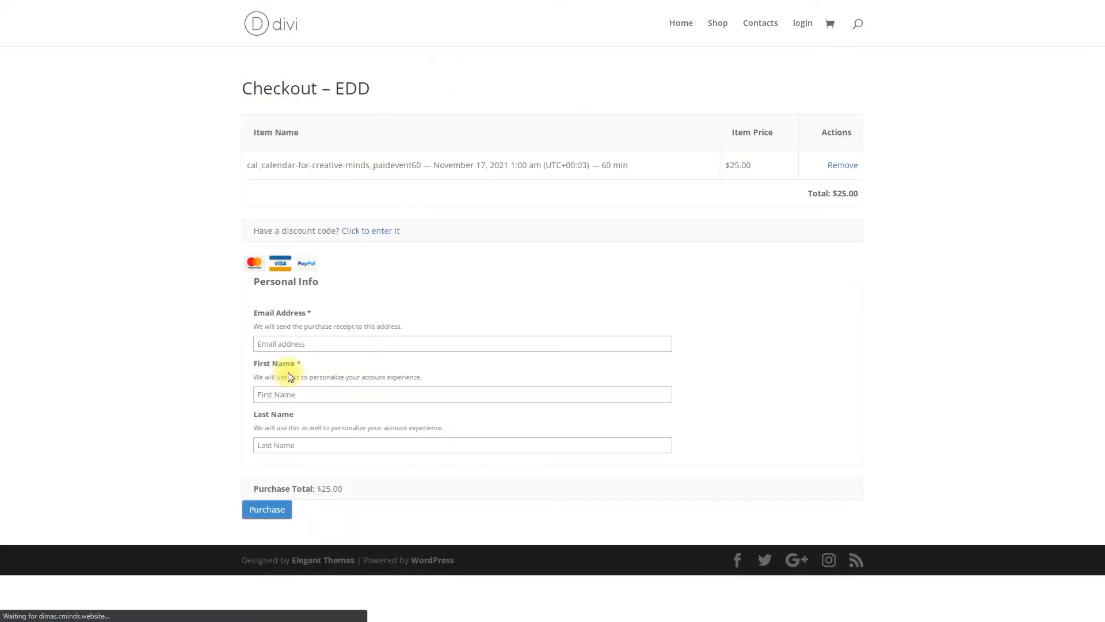
Fill in the buyer's email, first name and last name, and place the $25.00 order.
left_click(342, 346)
left_click(353, 393)
left_click(375, 442)
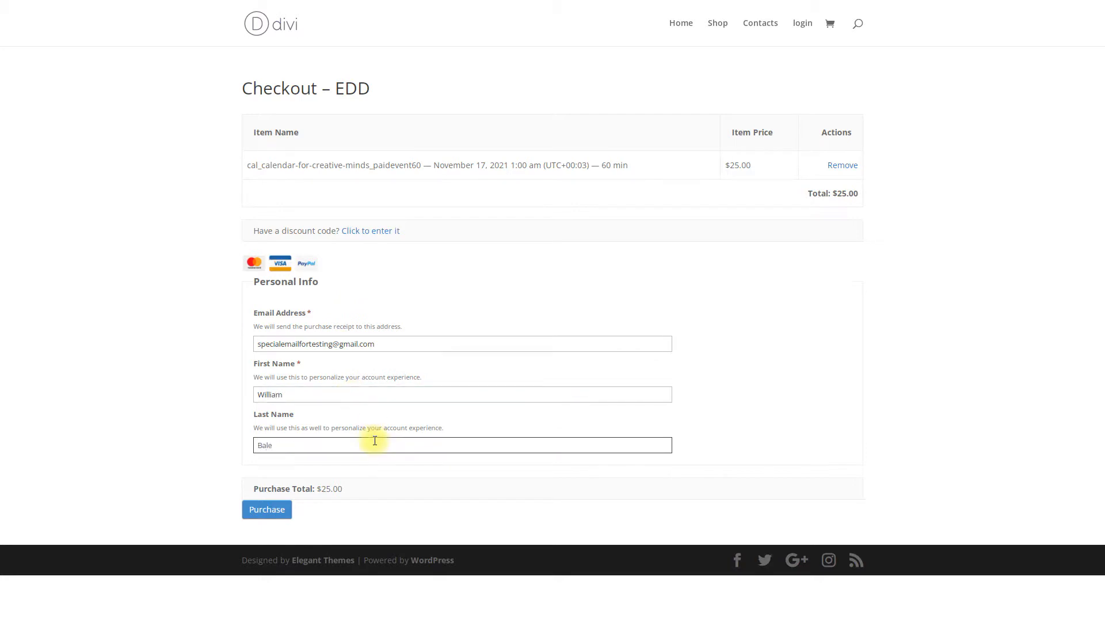
left_click(283, 512)
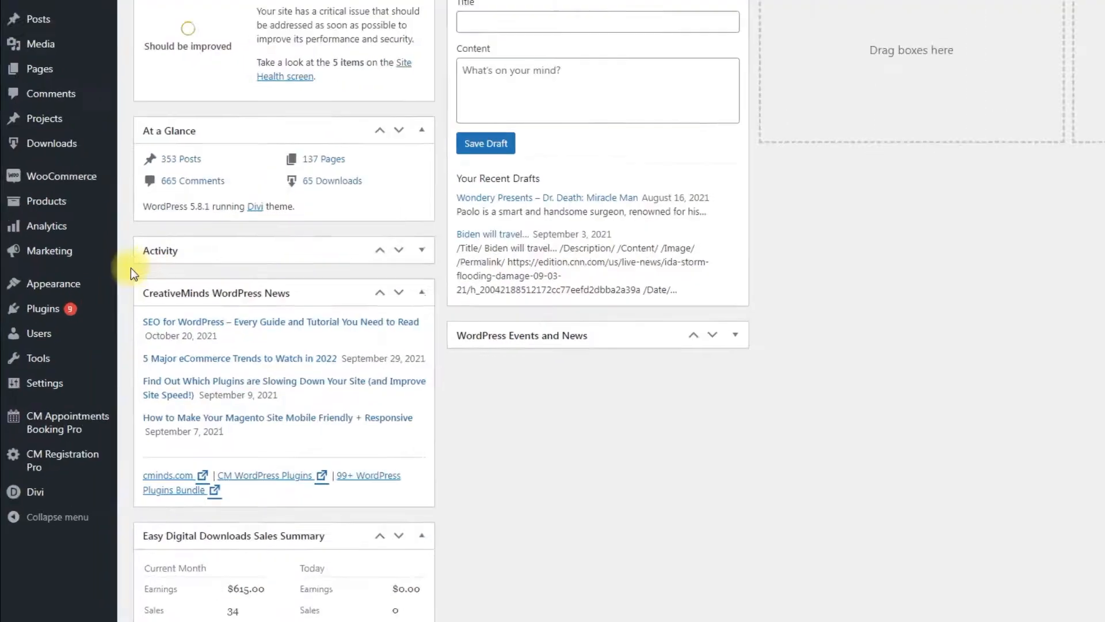
Search Add New plugins for 'easy digital downloads', then open the CM Appointments Booking Pro Options.
mouse_move(70, 307)
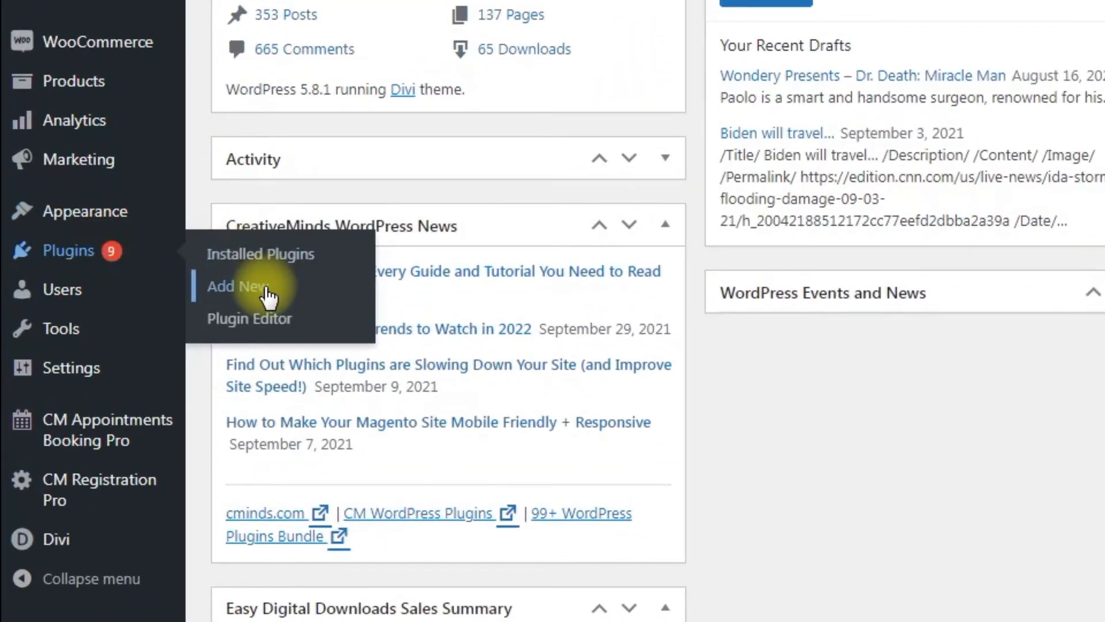
left_click(265, 292)
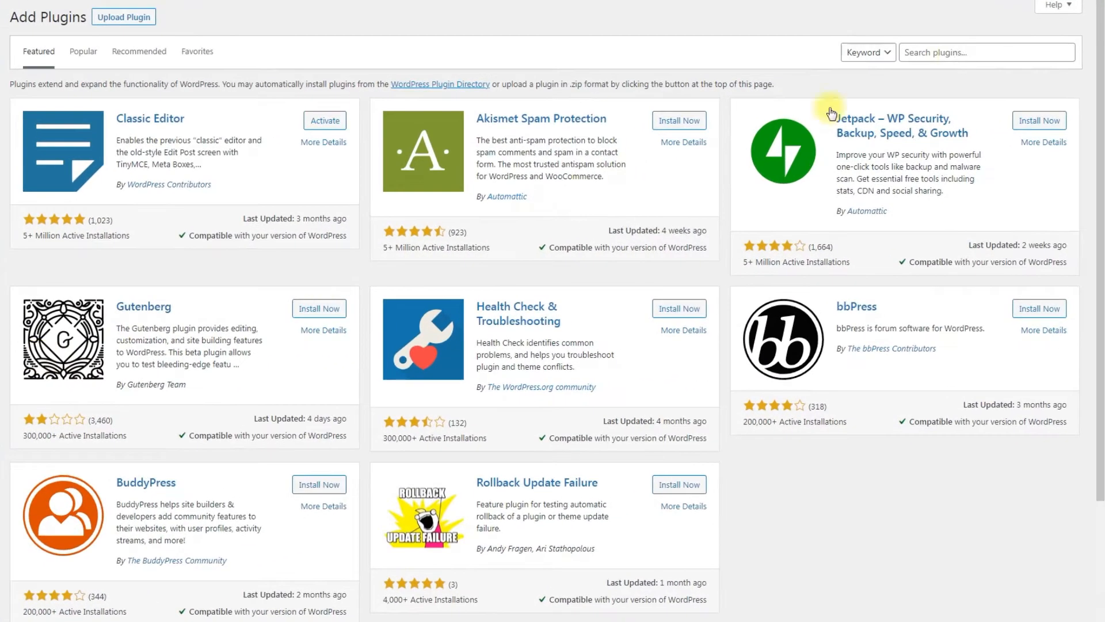
left_click(957, 54)
type("easy digital downloads")
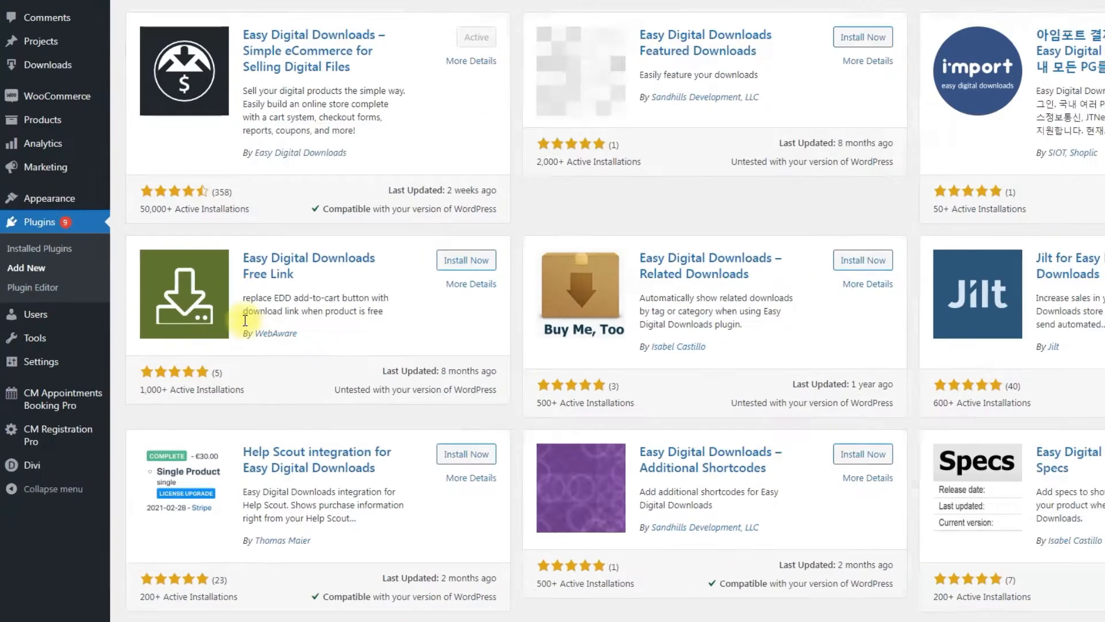
mouse_move(62, 436)
left_click(270, 375)
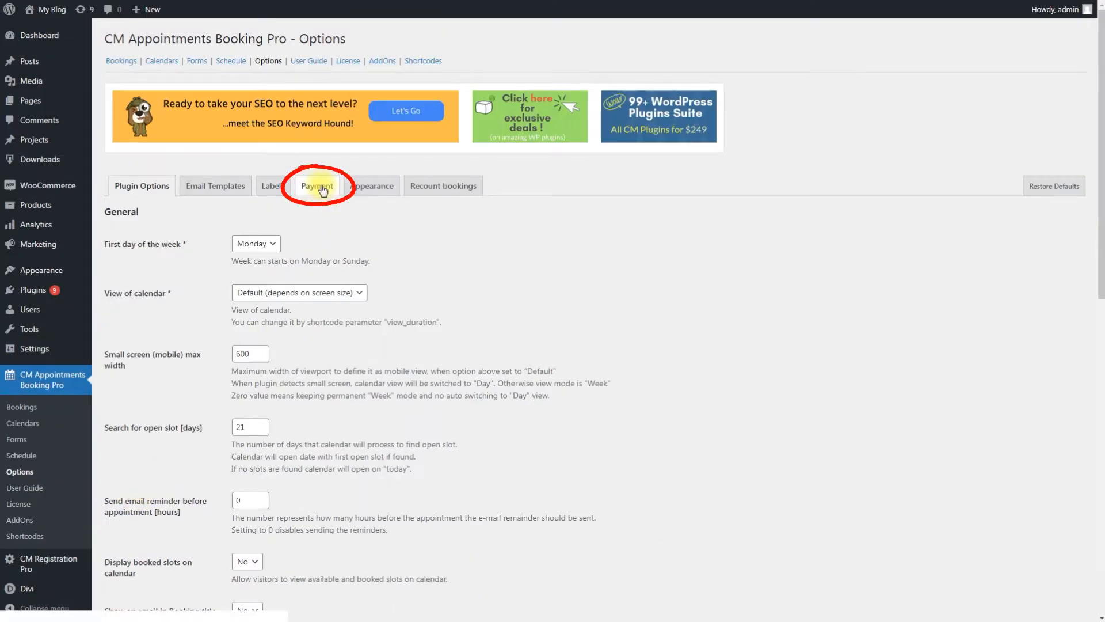
Choose Easy Digital Downloads as the Payments System on the Payment tab and save.
left_click(315, 186)
left_click(325, 293)
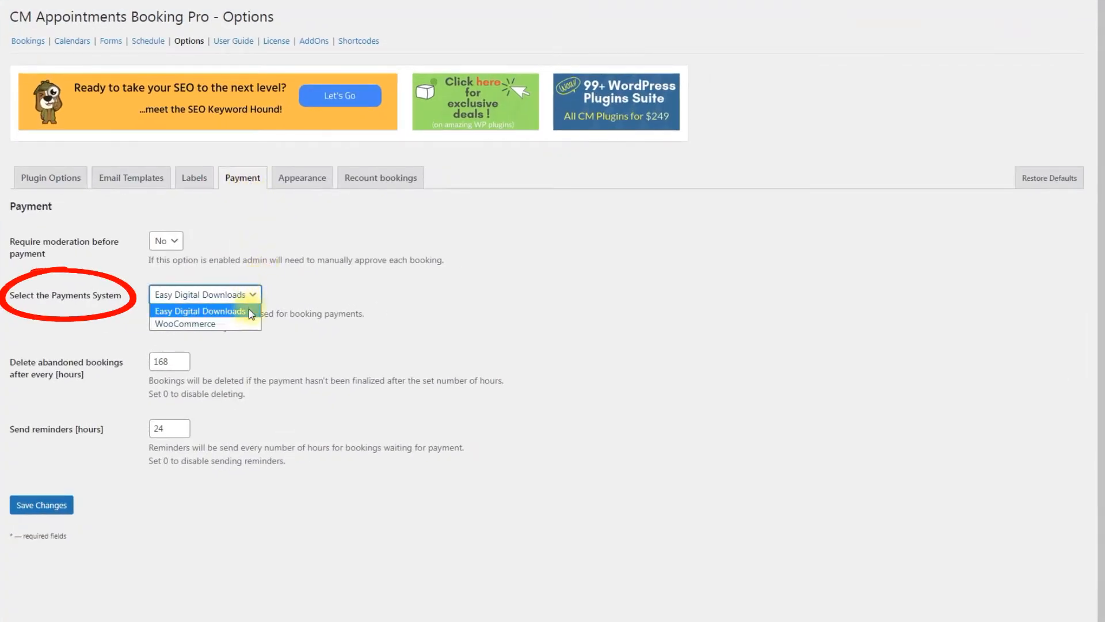
left_click(249, 313)
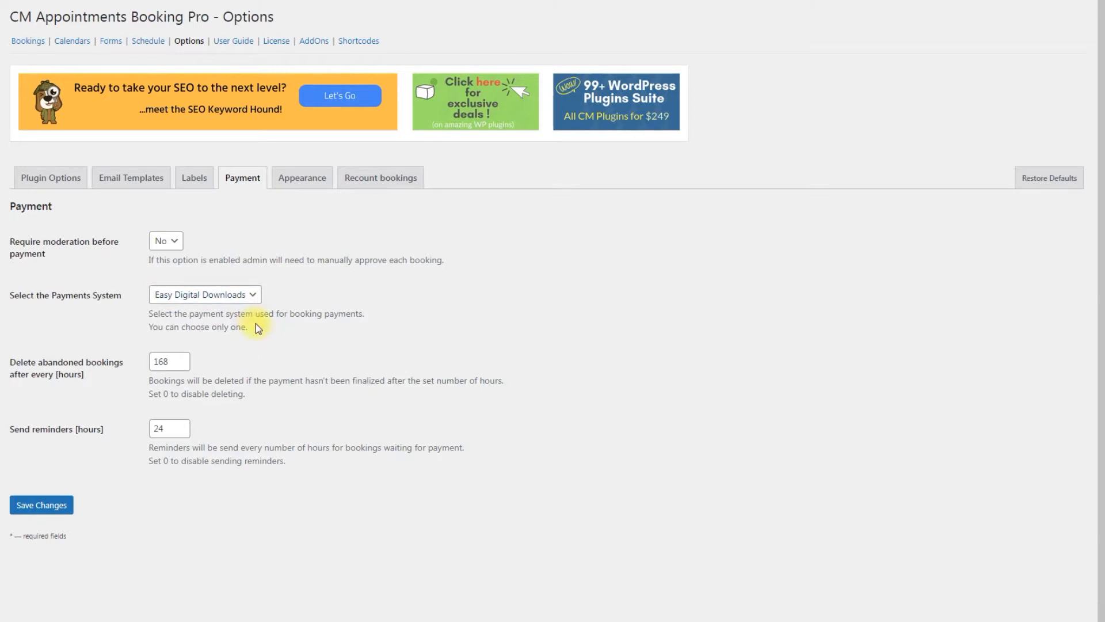
left_click(58, 508)
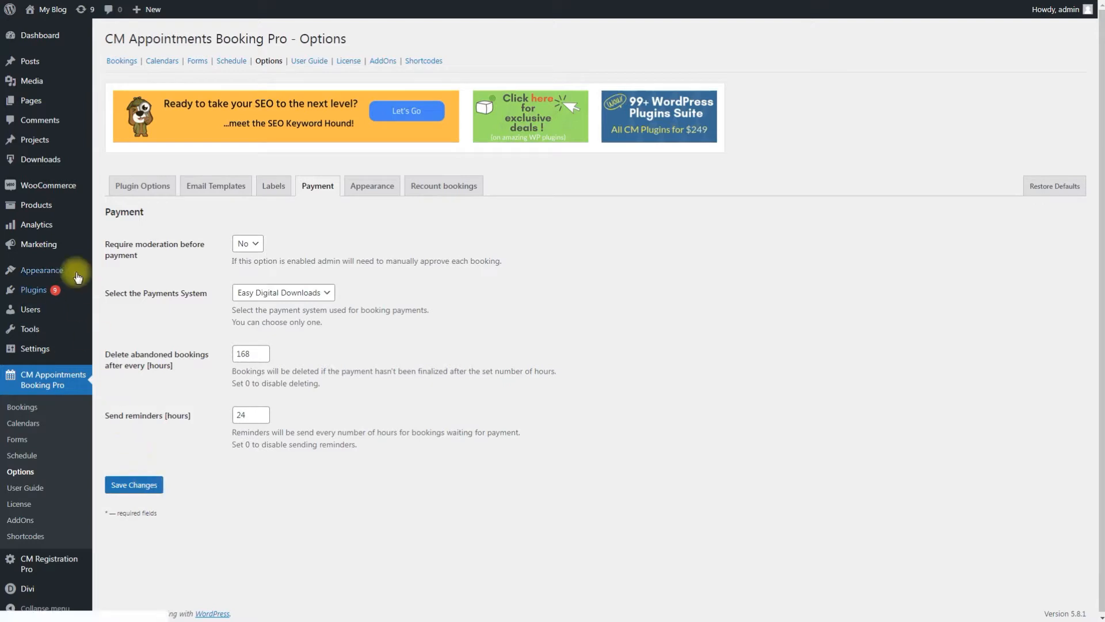
Open the EDD All Downloads list showing the calendar products priced at $0.00.
mouse_move(46, 158)
left_click(121, 161)
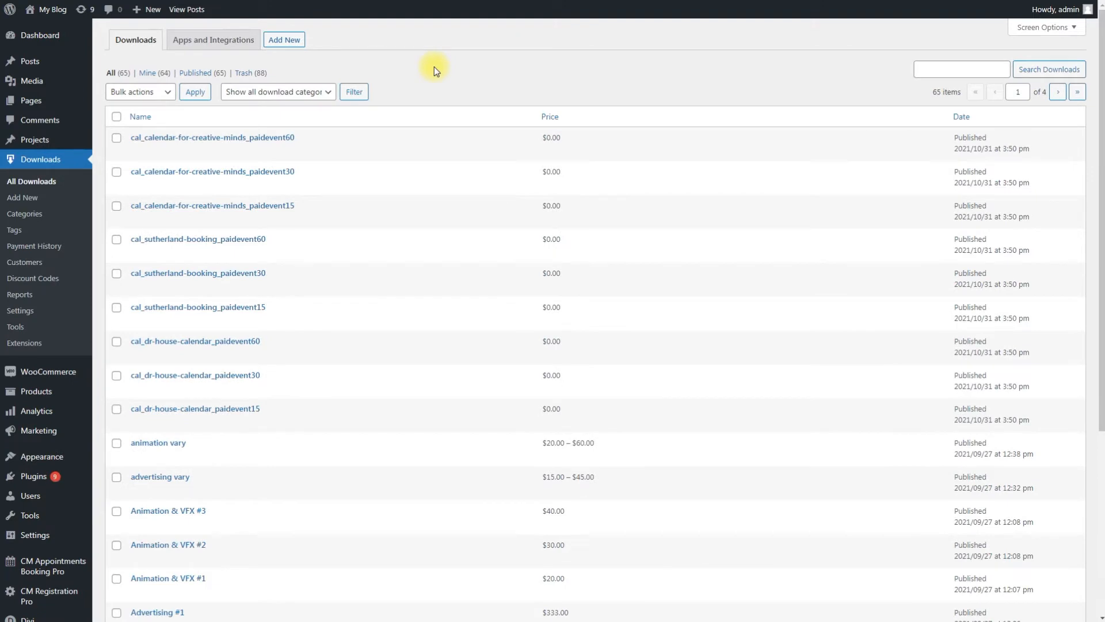
In Calendar for Creative Minds, enable automatic booking and direct checkout, and disable the Finalize Booking message.
mouse_move(76, 572)
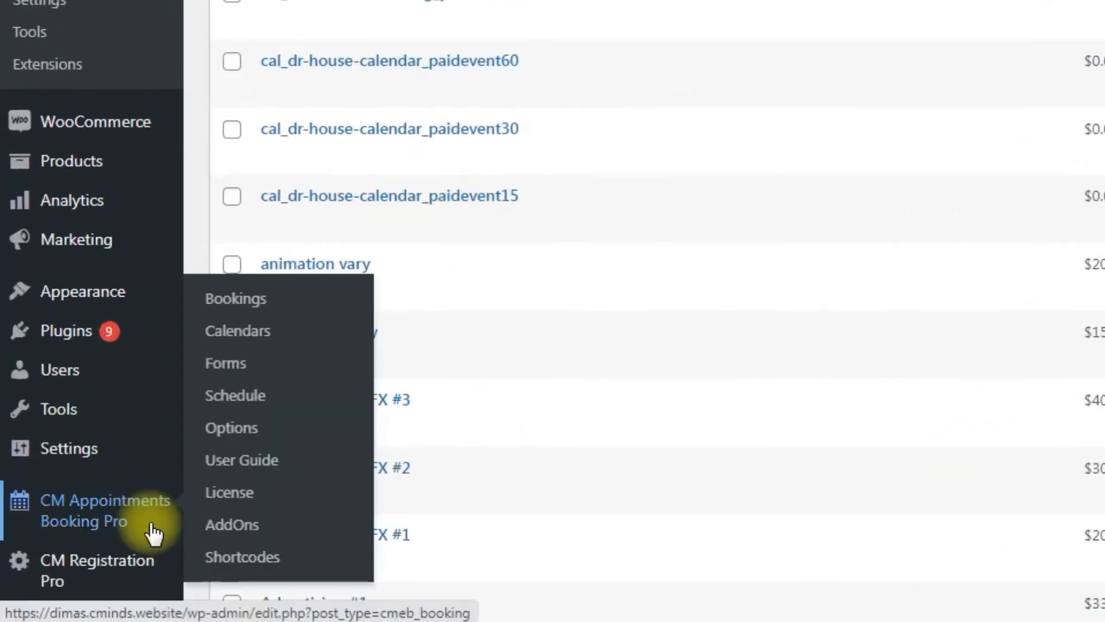
left_click(266, 340)
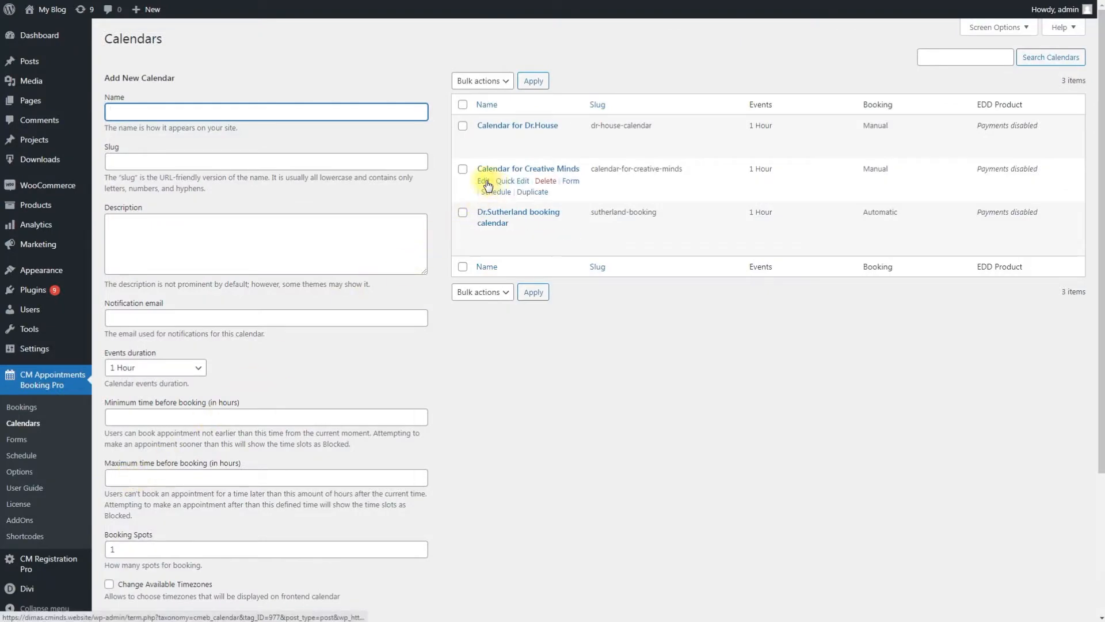
left_click(485, 181)
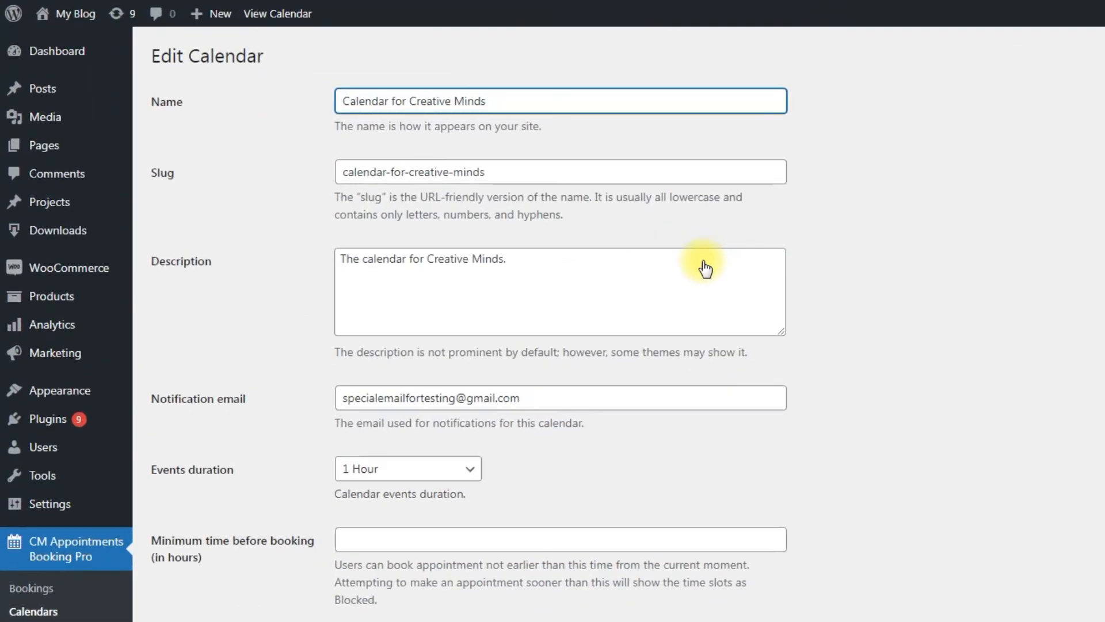
scroll(937, 310, "down", 10)
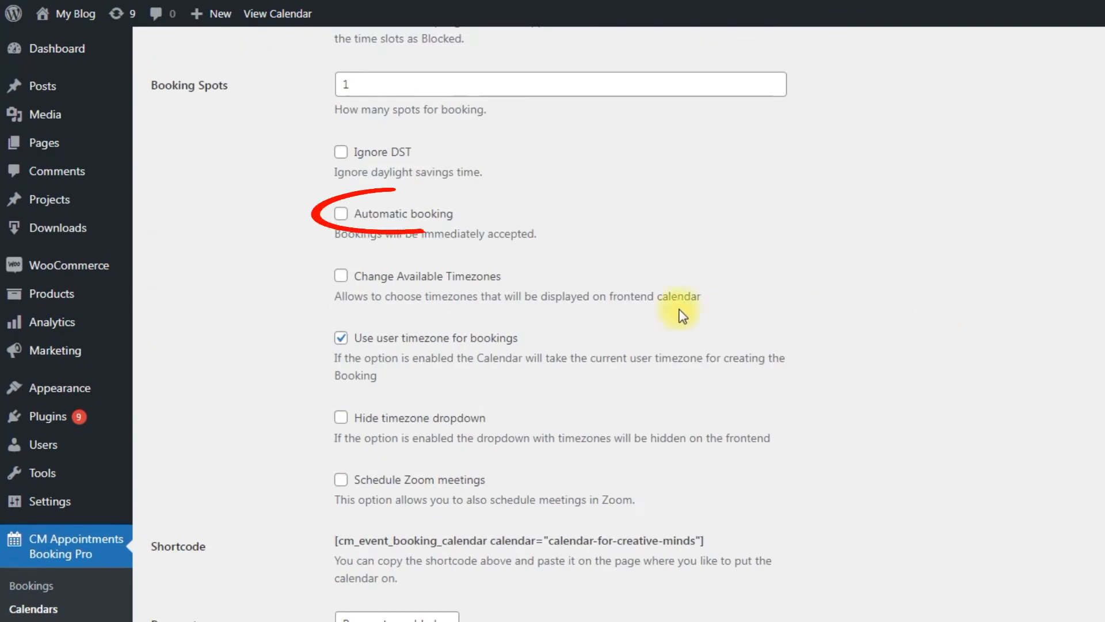
left_click(340, 214)
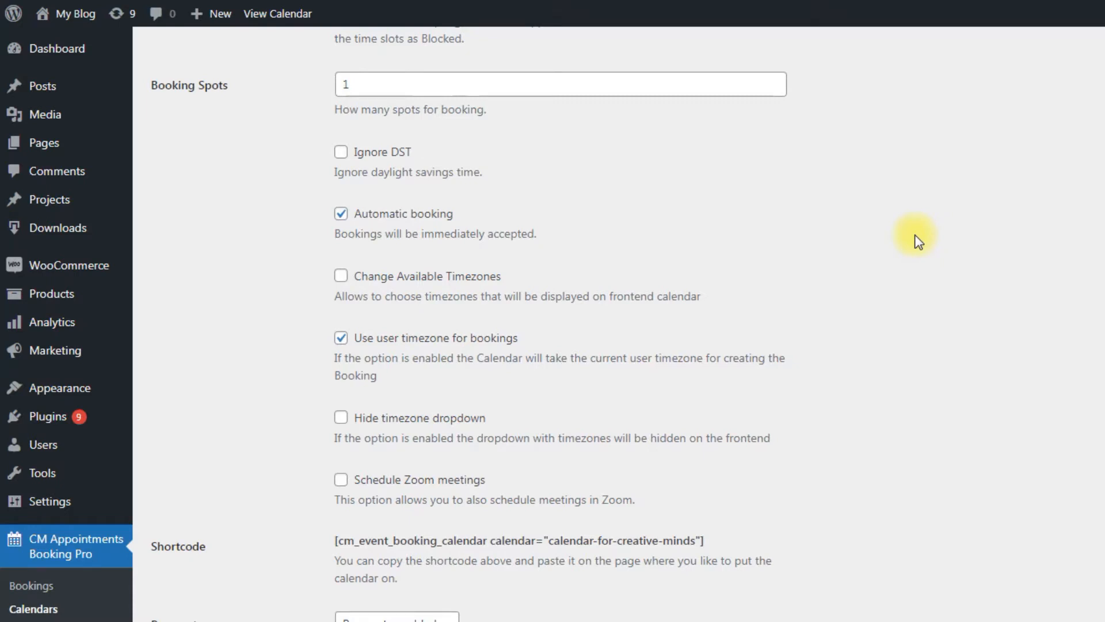
scroll(918, 239, "down", 2)
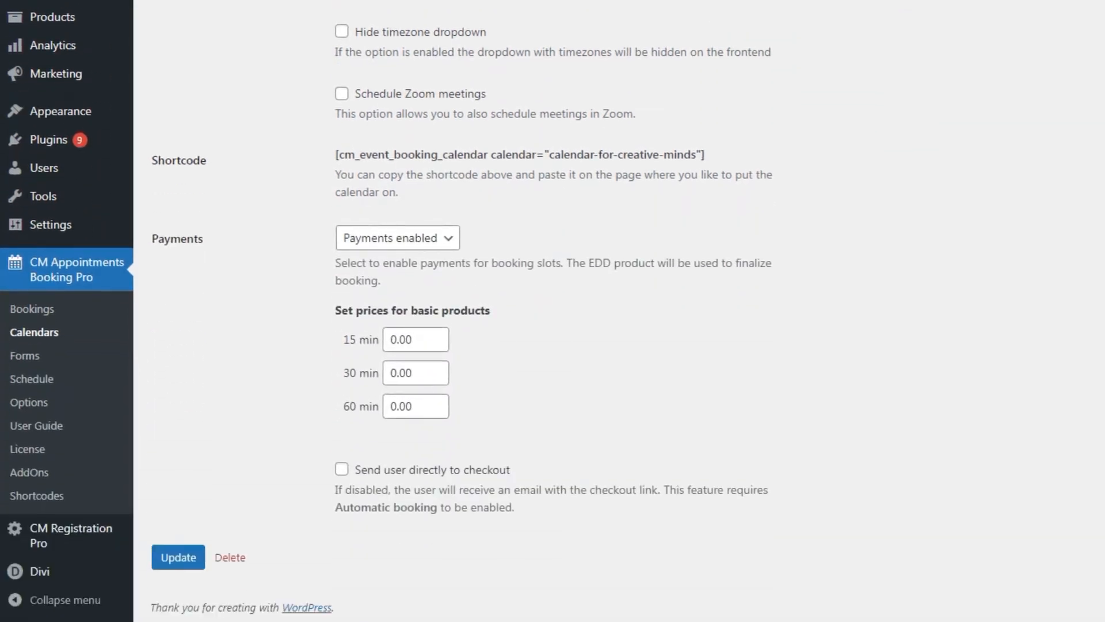
left_click(341, 469)
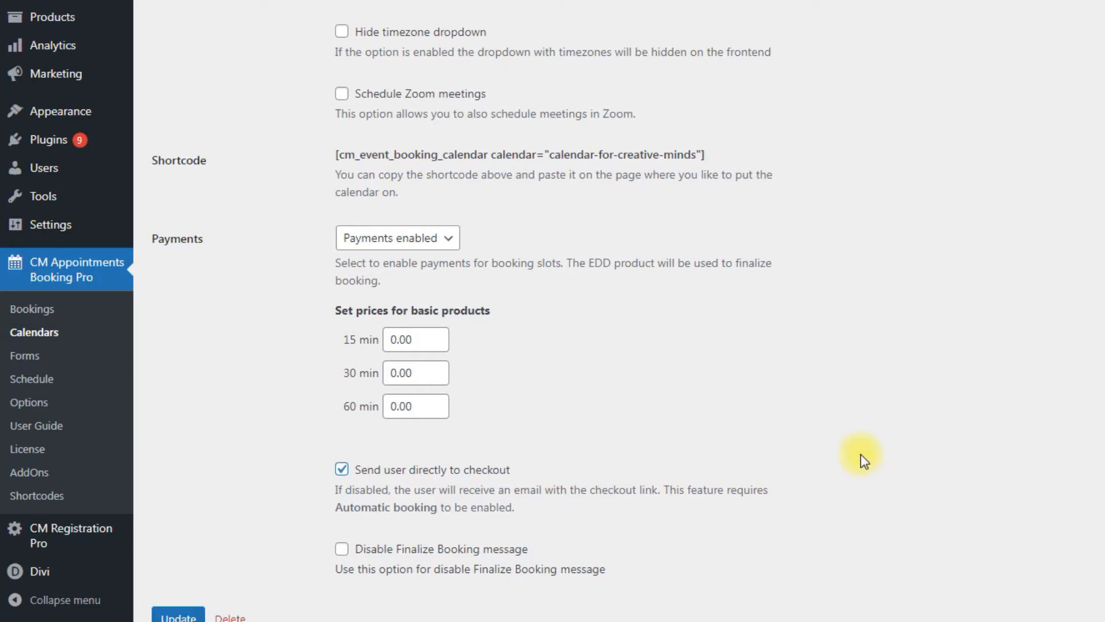
scroll(860, 455, "down", 1)
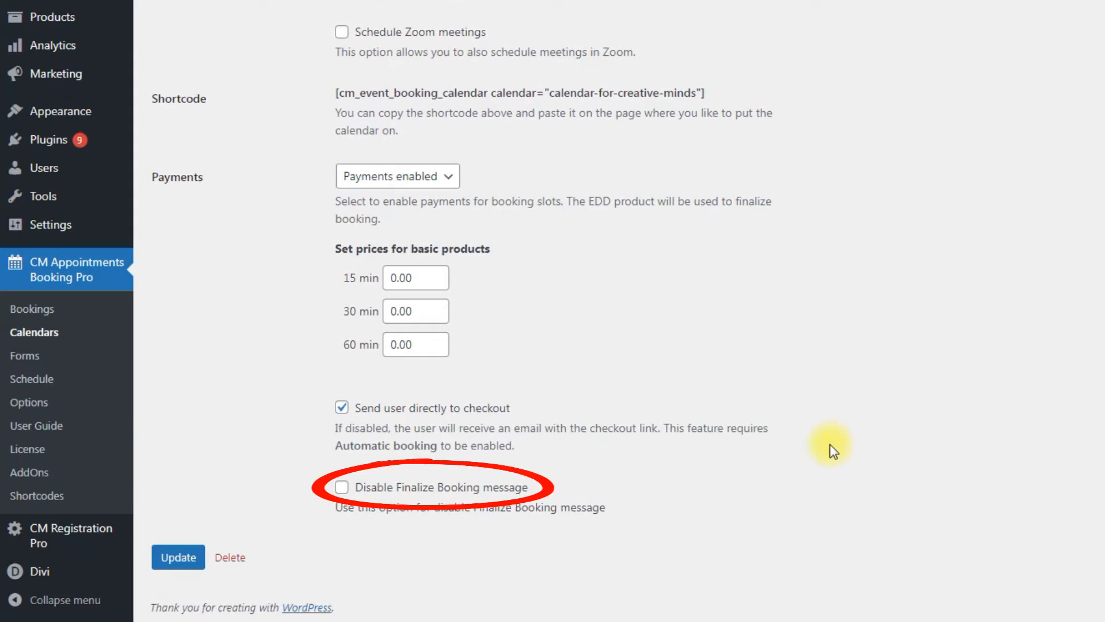
left_click(348, 492)
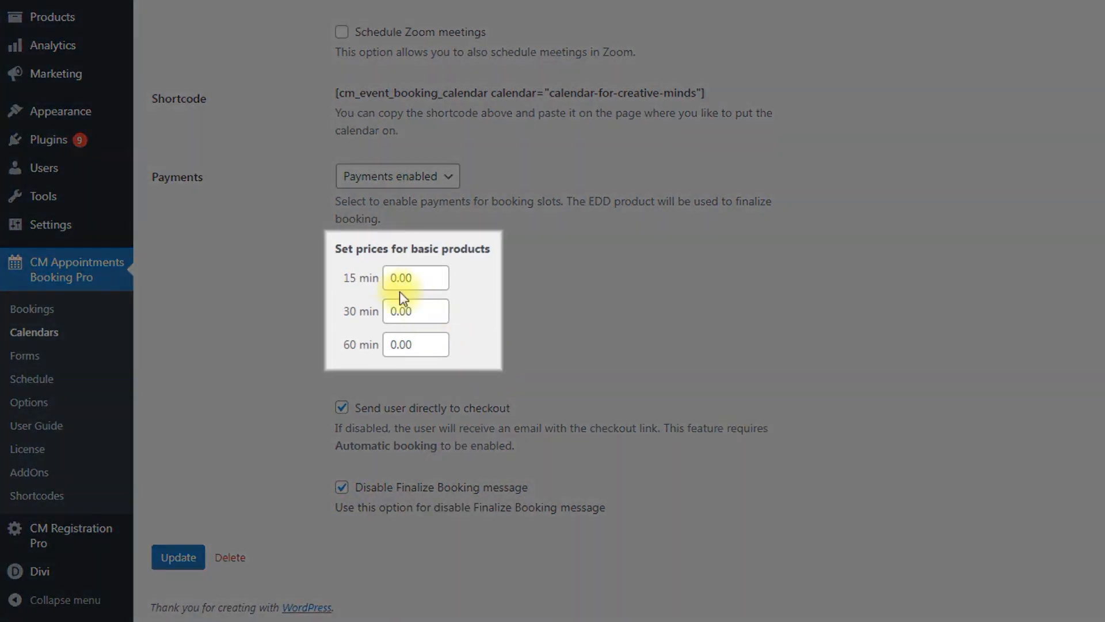
Price the 15, 30 and 60 minute slots at 10.00, 18.00 and 25.00, then update the calendar.
left_click(394, 277)
type("1")
type("18")
mouse_move(396, 312)
left_mouse_down()
mouse_move(376, 320)
mouse_move(395, 345)
mouse_move(371, 353)
left_mouse_up()
type("25")
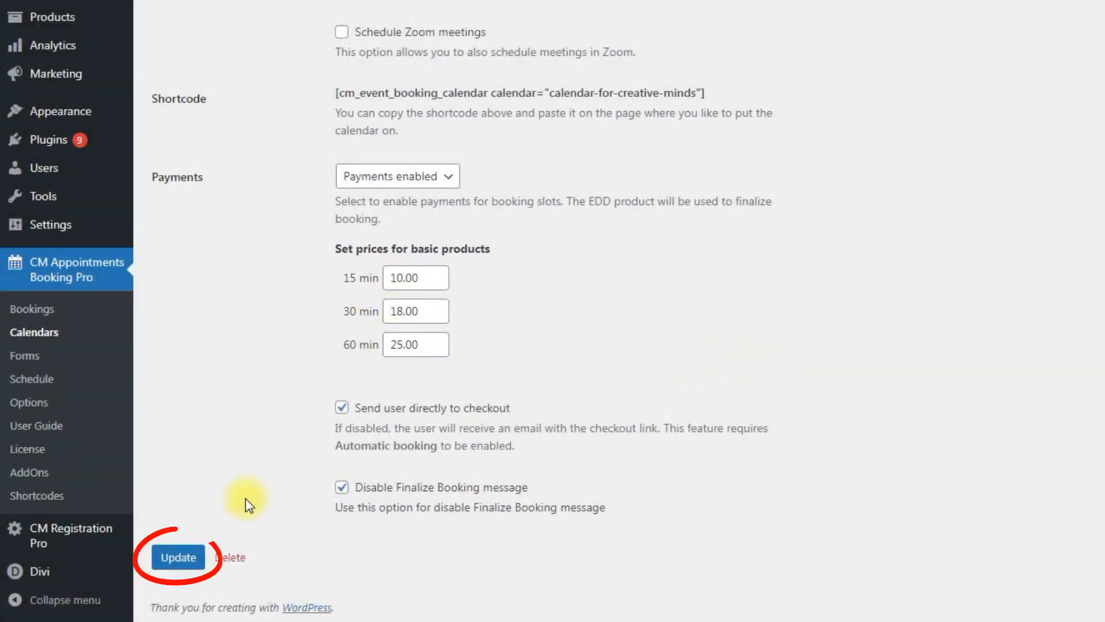
left_click(177, 556)
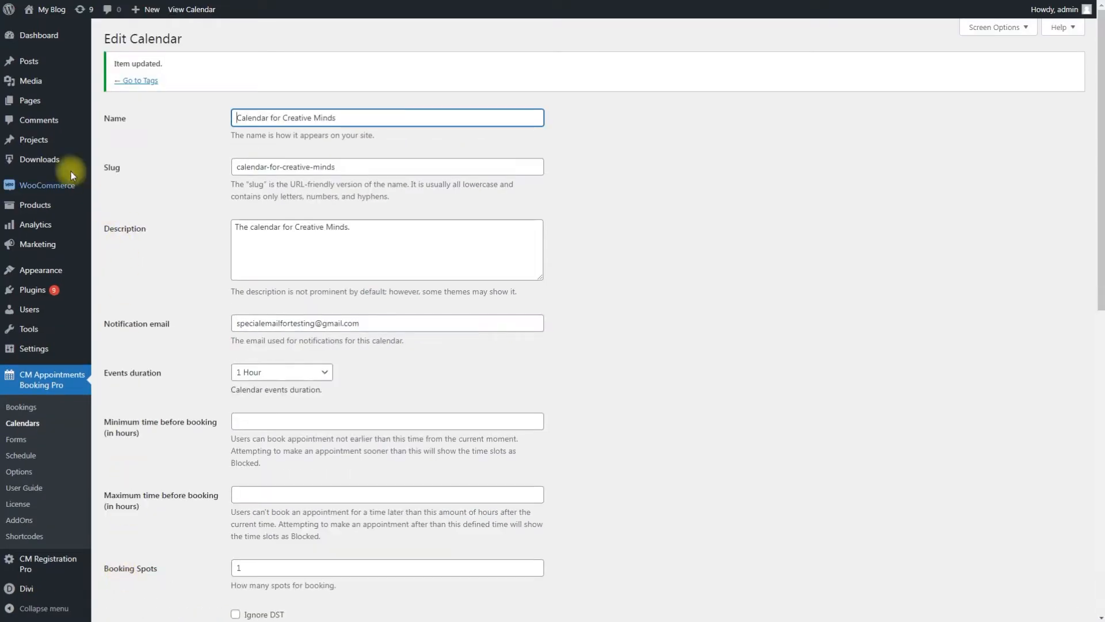
Reopen All Downloads to confirm the Creative Minds products at $25.00, $18.00 and $10.00.
mouse_move(75, 162)
left_click(130, 161)
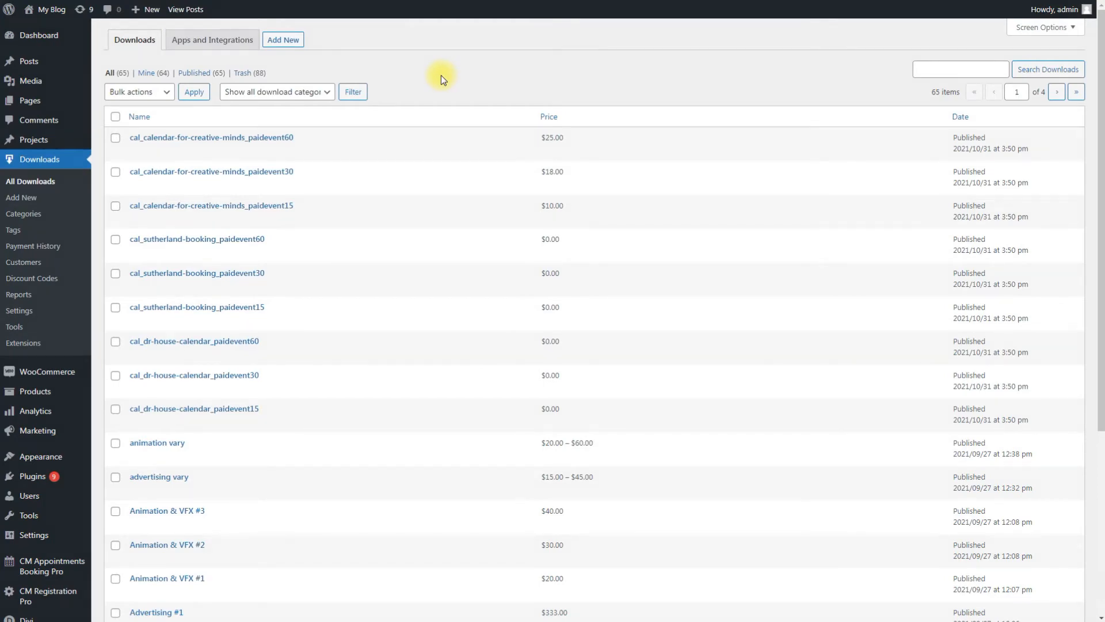
Open the Week Template for Calendar for Creative Minds in the Schedule editor and scroll the slot grid.
mouse_move(76, 566)
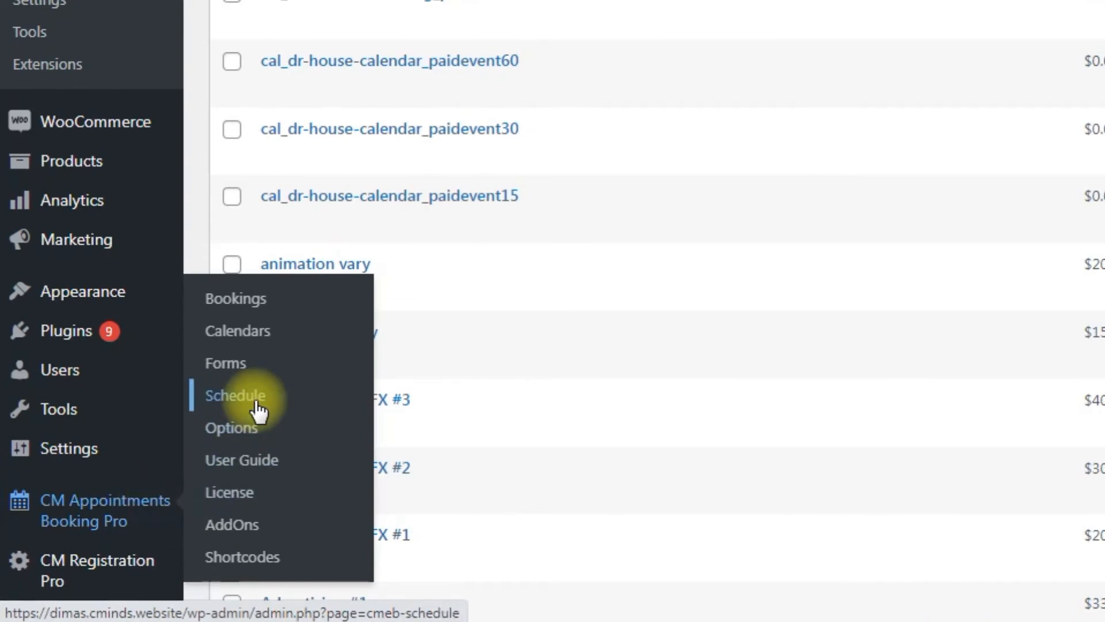
left_click(231, 403)
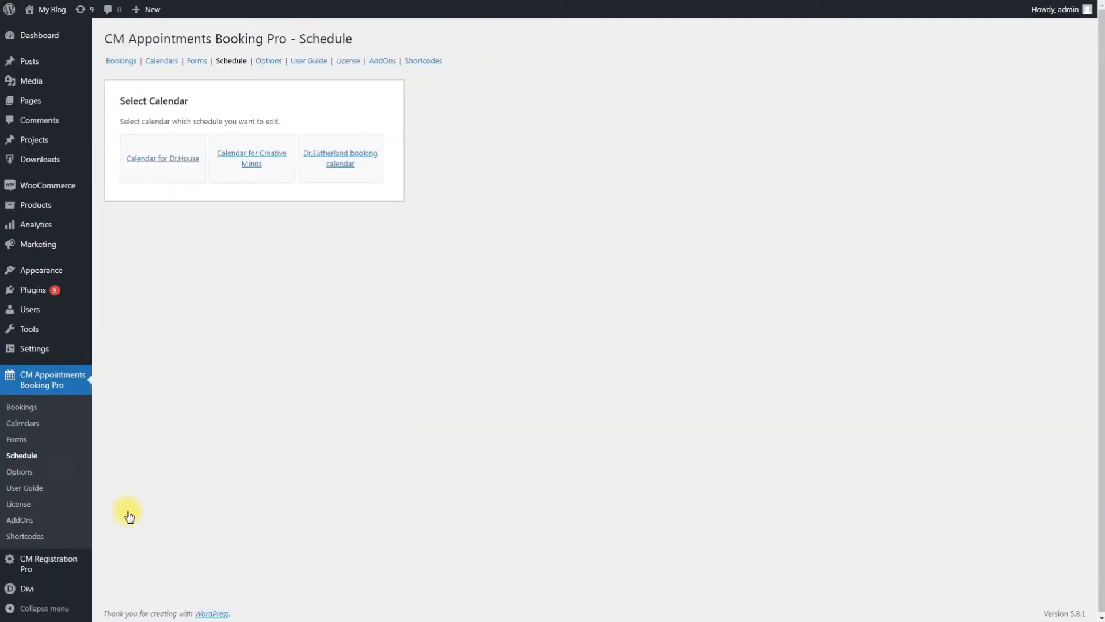
left_click(255, 164)
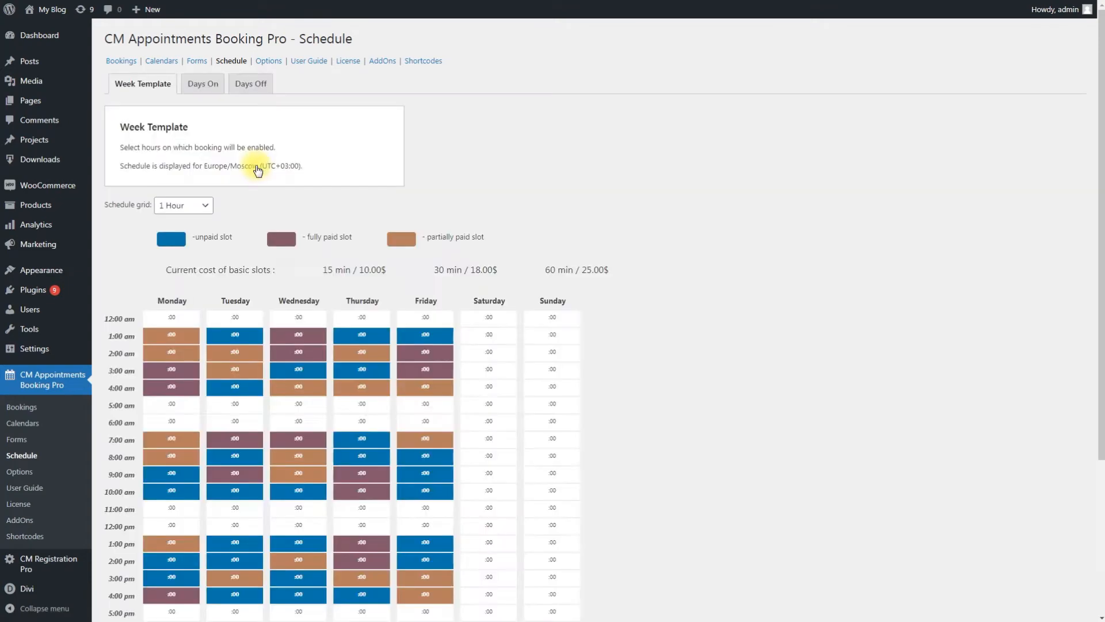
left_click_drag(1099, 141, 1099, 254)
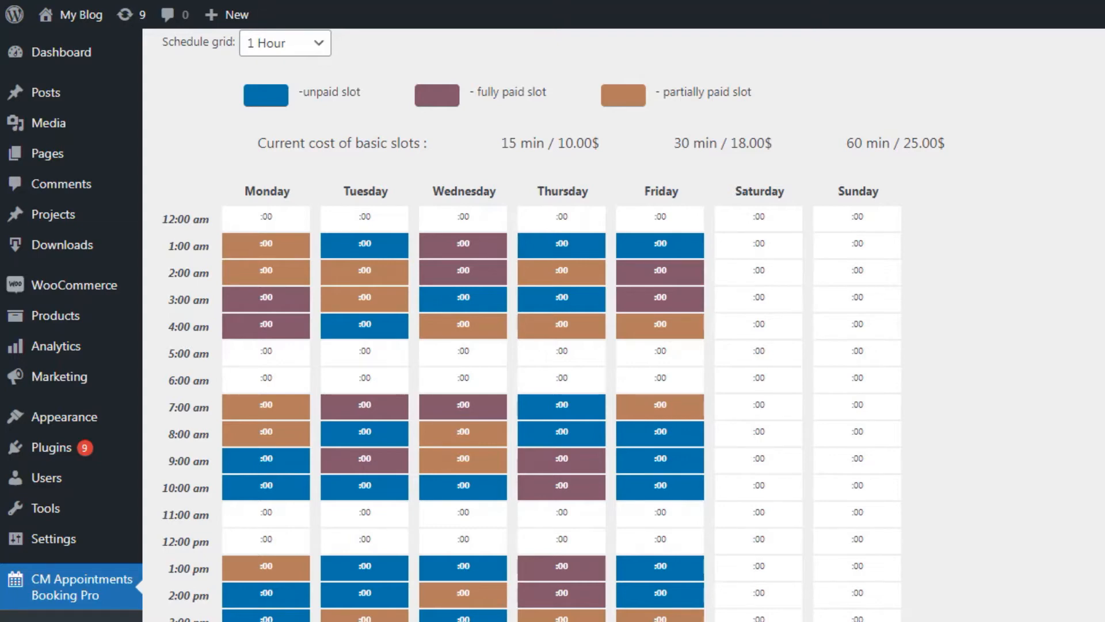
scroll(553, 322, "down", 6)
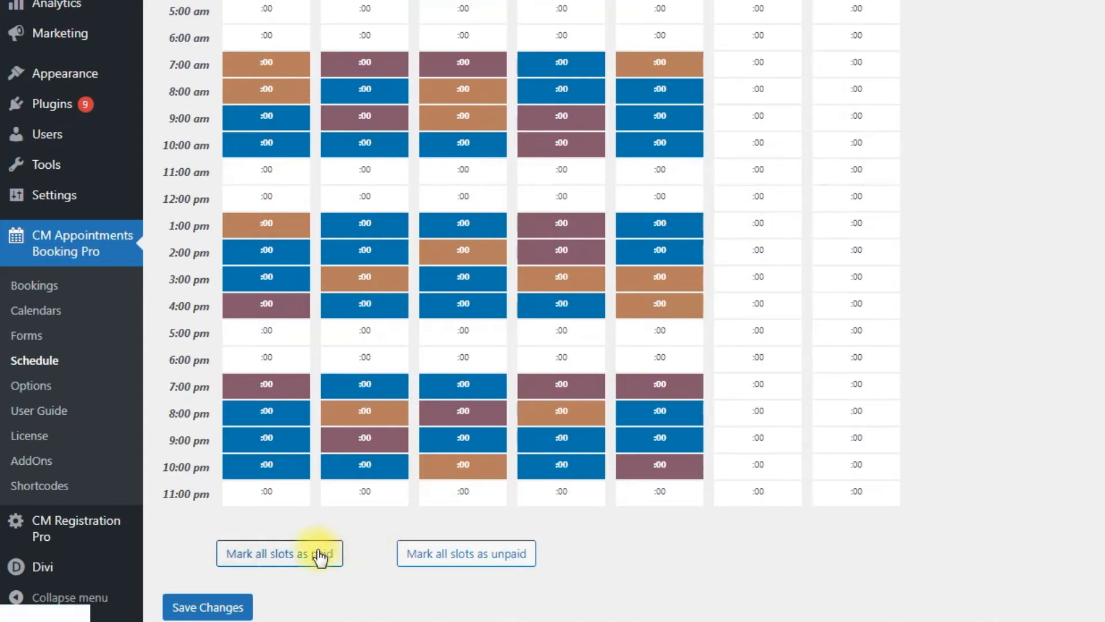
Mark all slots paid, then unpaid, then mark Thursday 10 pm, Wednesday 10 pm and Thursday 9 pm paid.
left_click(299, 561)
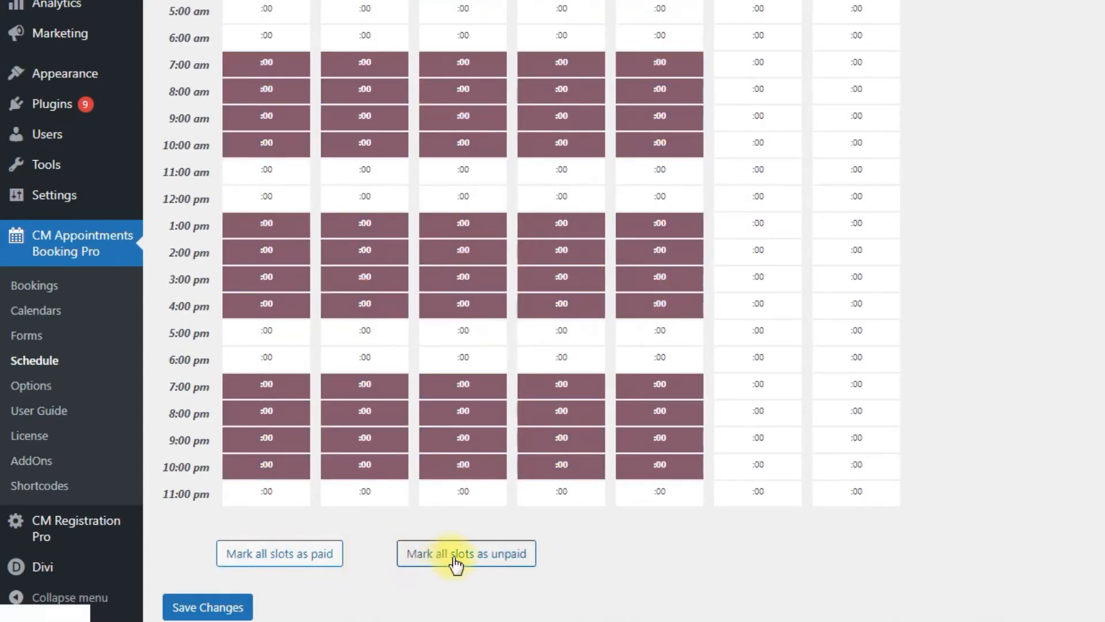
left_click(492, 557)
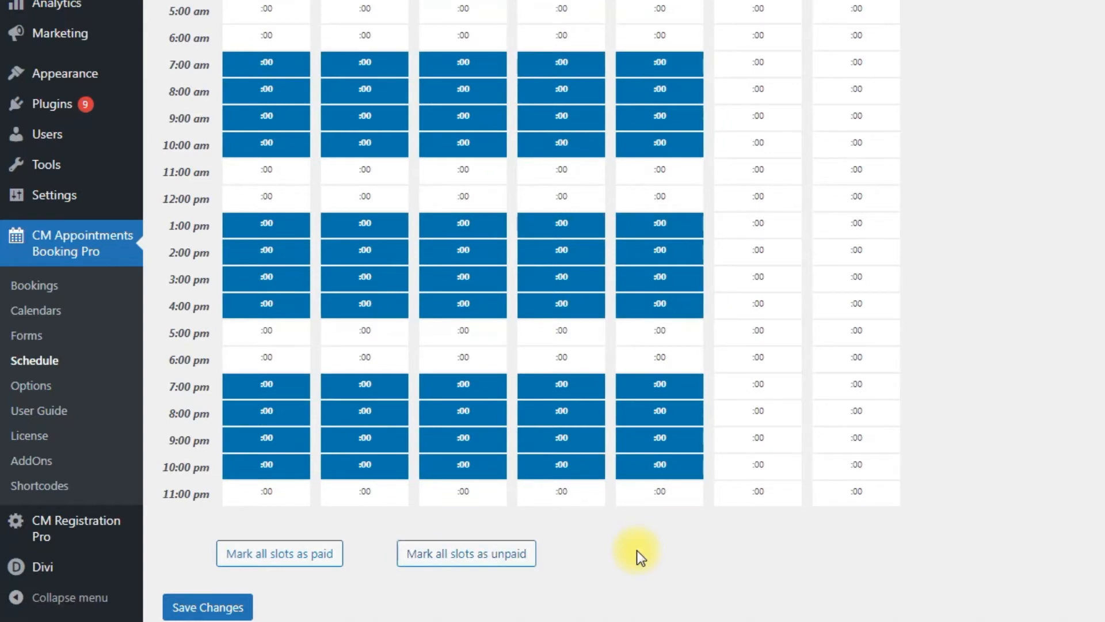
right_click(548, 473)
left_click(570, 482)
right_click(469, 469)
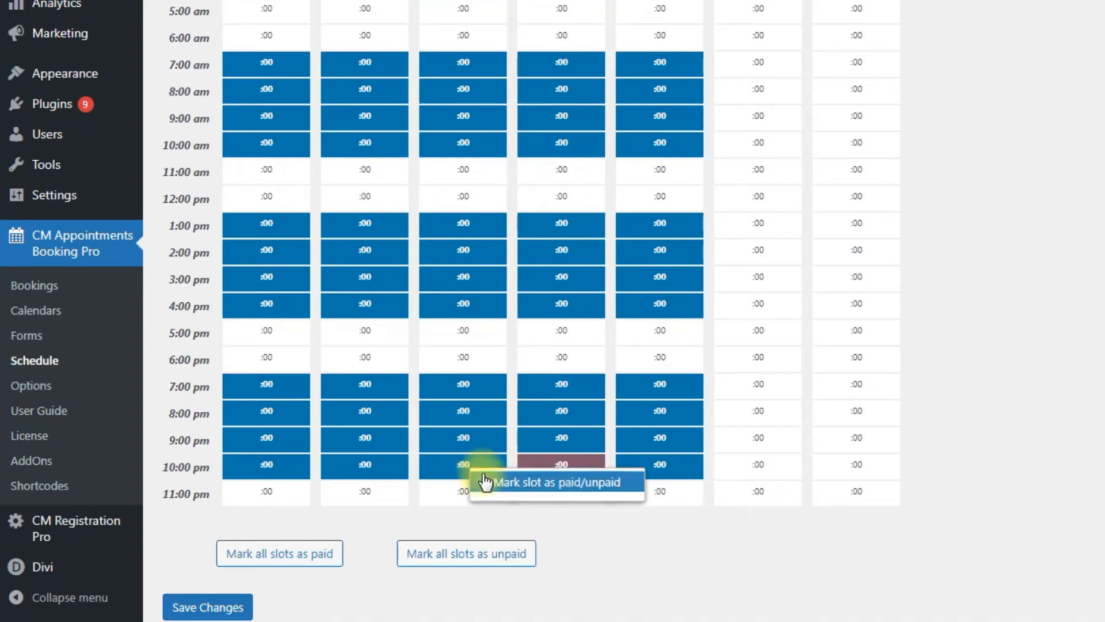
left_click(485, 482)
right_click(547, 444)
left_click(541, 454)
Toggle the Wednesday 10 pm, Thursday 10 pm and Thursday 9 pm slots back to unpaid.
right_click(498, 478)
left_click(507, 482)
right_click(541, 471)
left_click(551, 483)
right_click(560, 446)
left_click(570, 458)
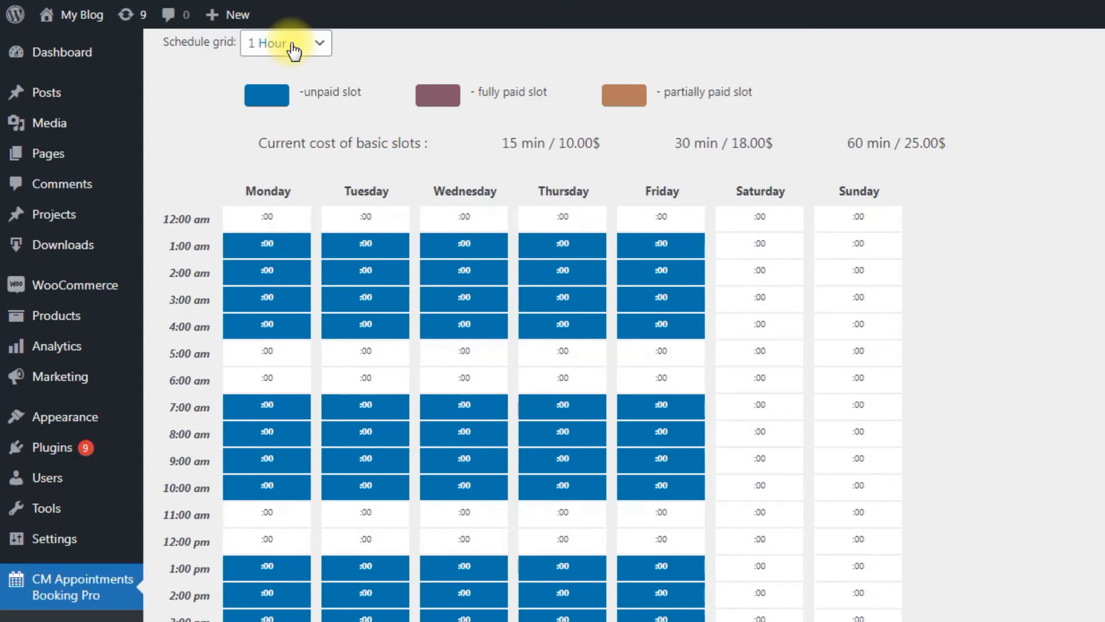
Try the 15- and 30-minute schedule grids, then return the grid to 1 Hour.
left_click(293, 45)
left_click(299, 65)
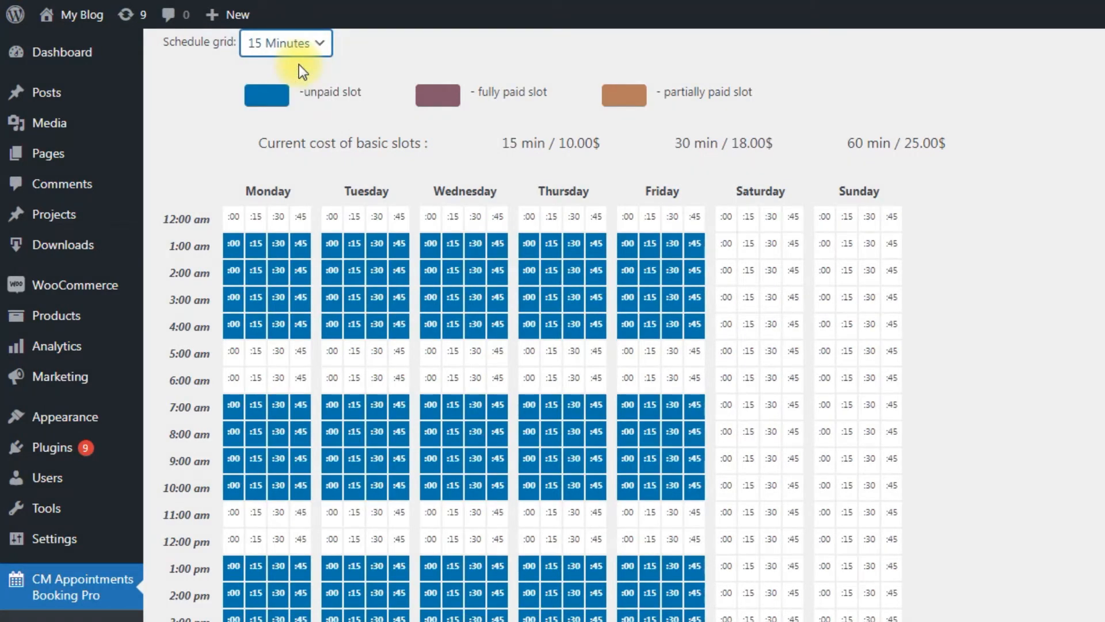
left_click(319, 41)
left_click(312, 80)
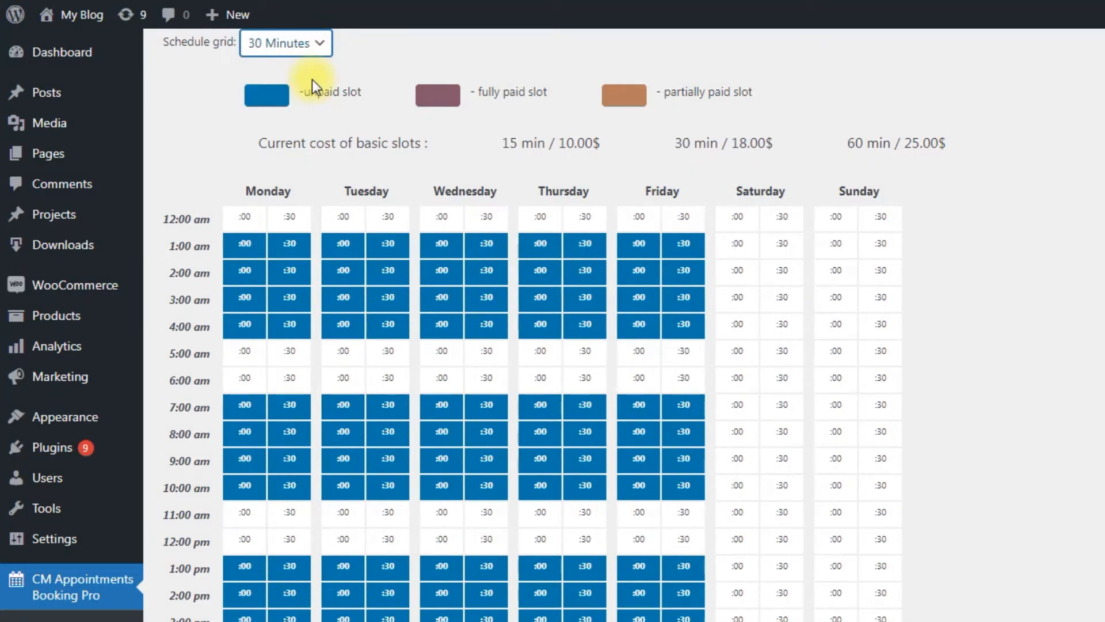
left_click(309, 42)
left_click(309, 101)
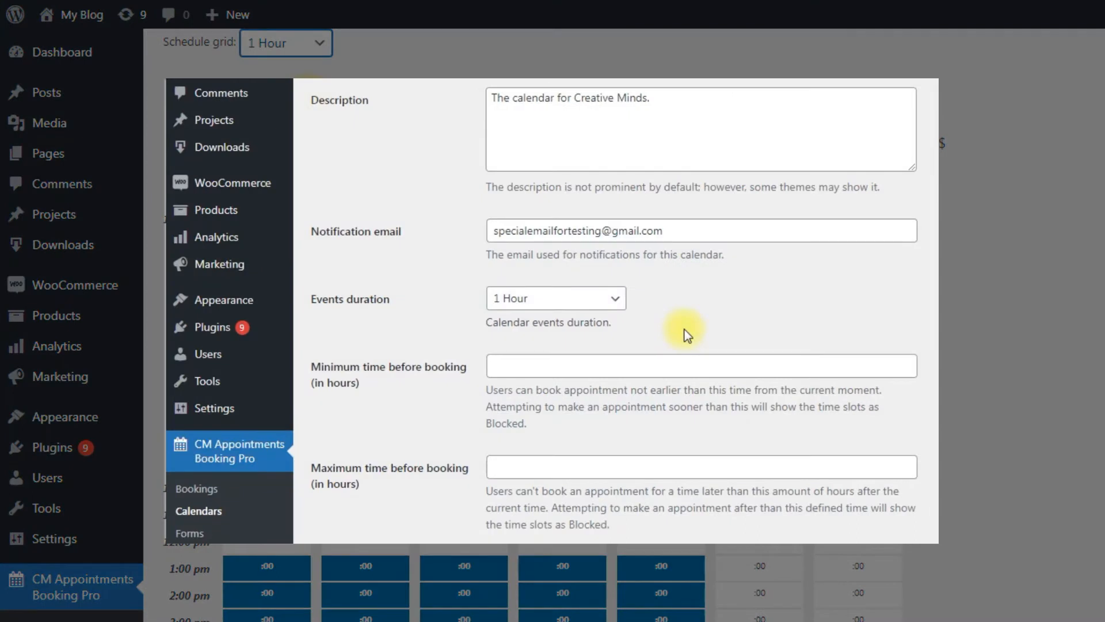
Set the calendar's events duration to 4 Hours.
left_click(592, 304)
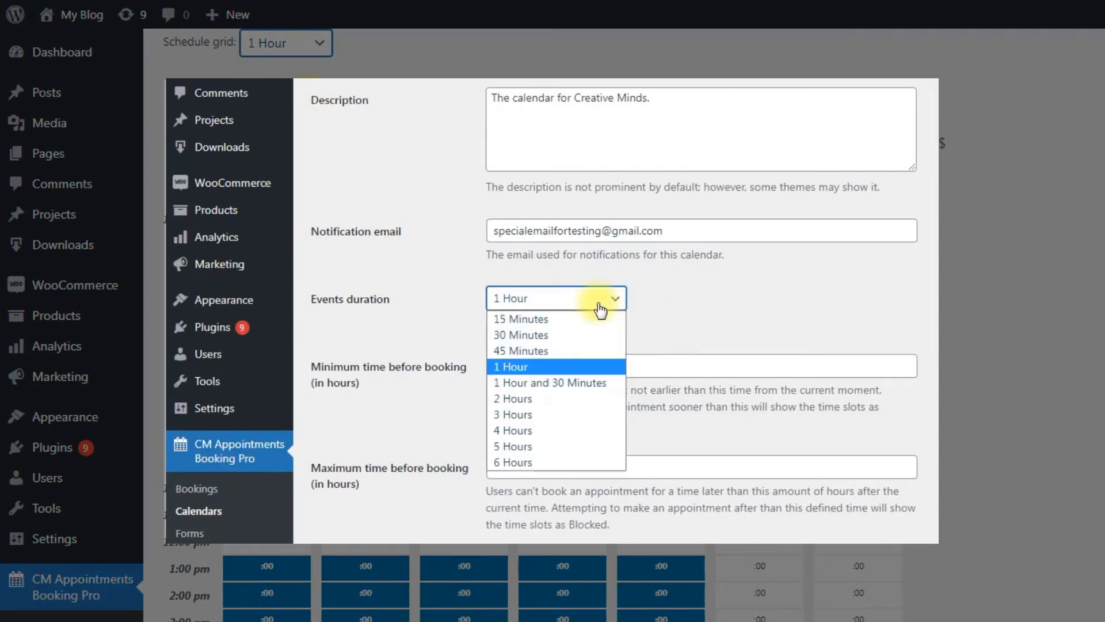
left_click(572, 429)
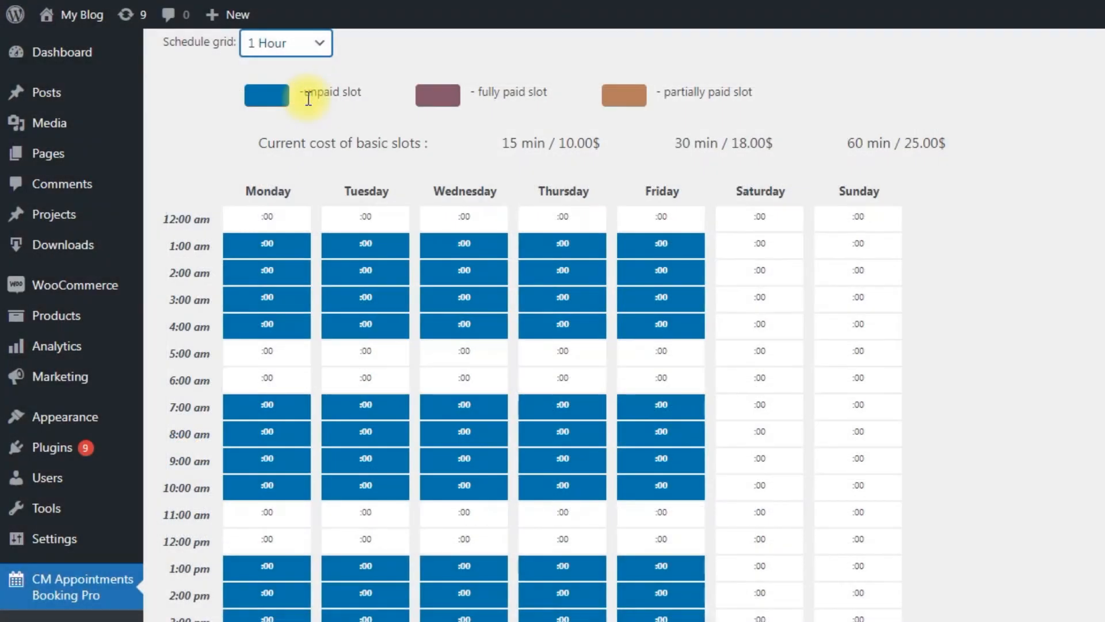
left_click(313, 50)
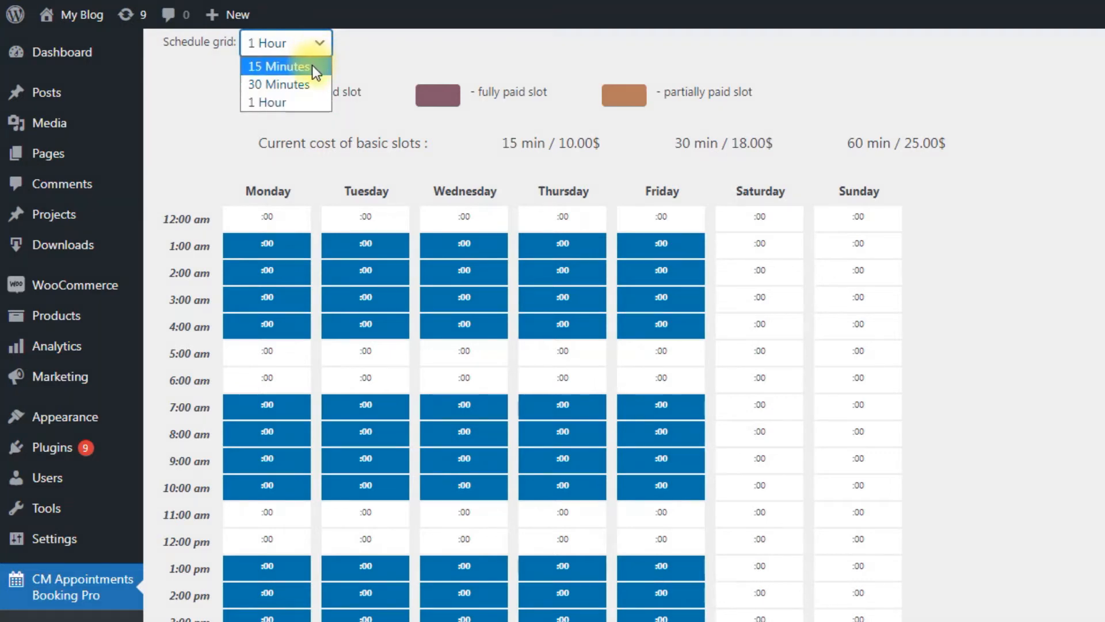
Switch to a 15-minute grid and mark several Monday 1:00–2:00 am quarter-hours as paid.
left_click(315, 67)
right_click(239, 252)
left_click(255, 266)
right_click(230, 279)
left_click(249, 293)
right_click(263, 269)
left_click(279, 283)
right_click(241, 307)
left_click(257, 320)
Mark the remaining Monday 3:00 am quarter-hour slots as paid.
right_click(264, 302)
left_click(276, 311)
right_click(285, 299)
left_click(298, 310)
right_click(309, 296)
left_click(323, 307)
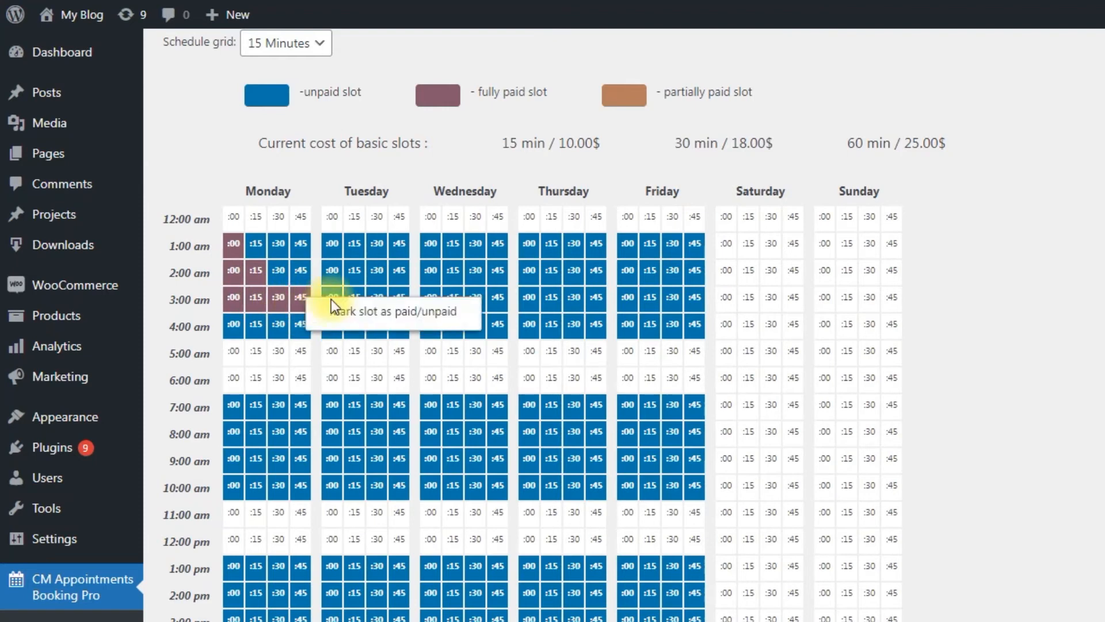
View the paid pattern in the 30-minute grid, then return the schedule to 1 Hour slots.
left_click(320, 43)
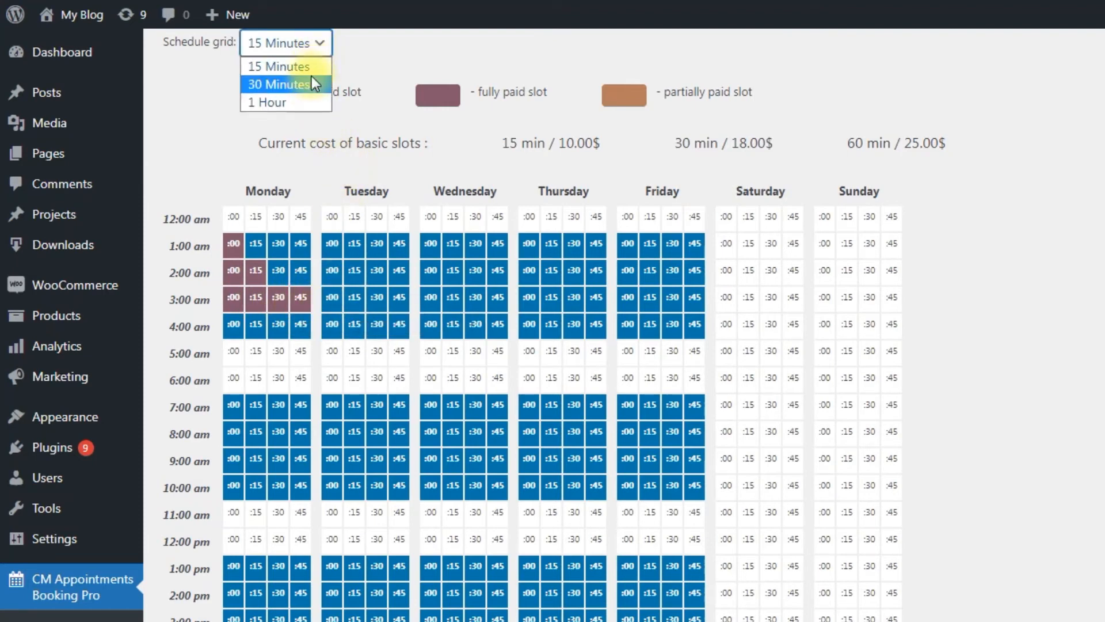
key("Escape")
key("Down")
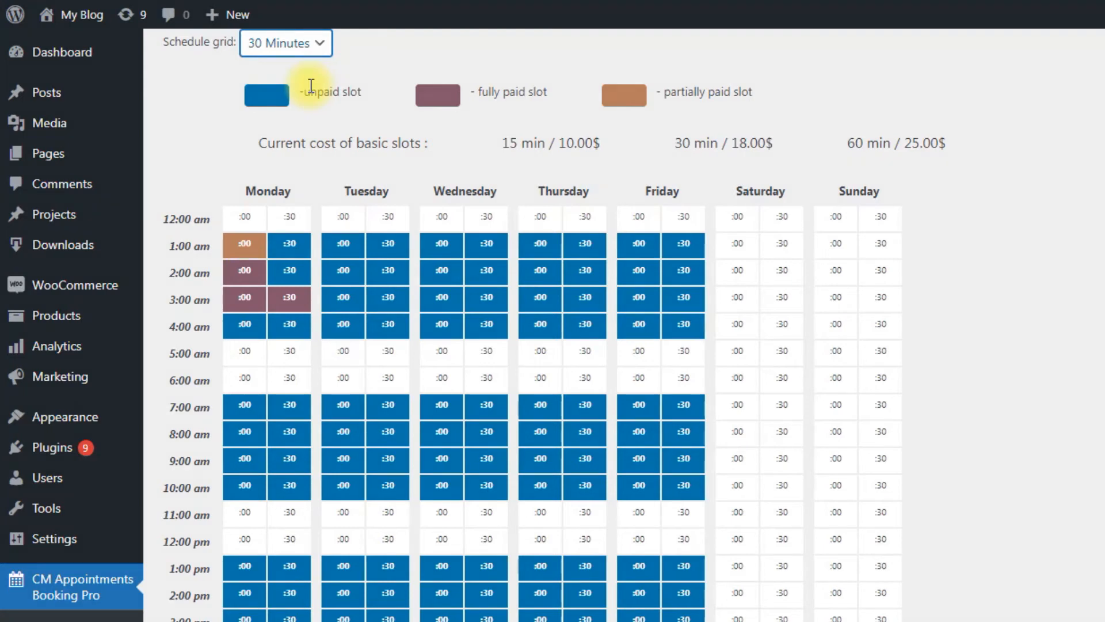
left_click(306, 48)
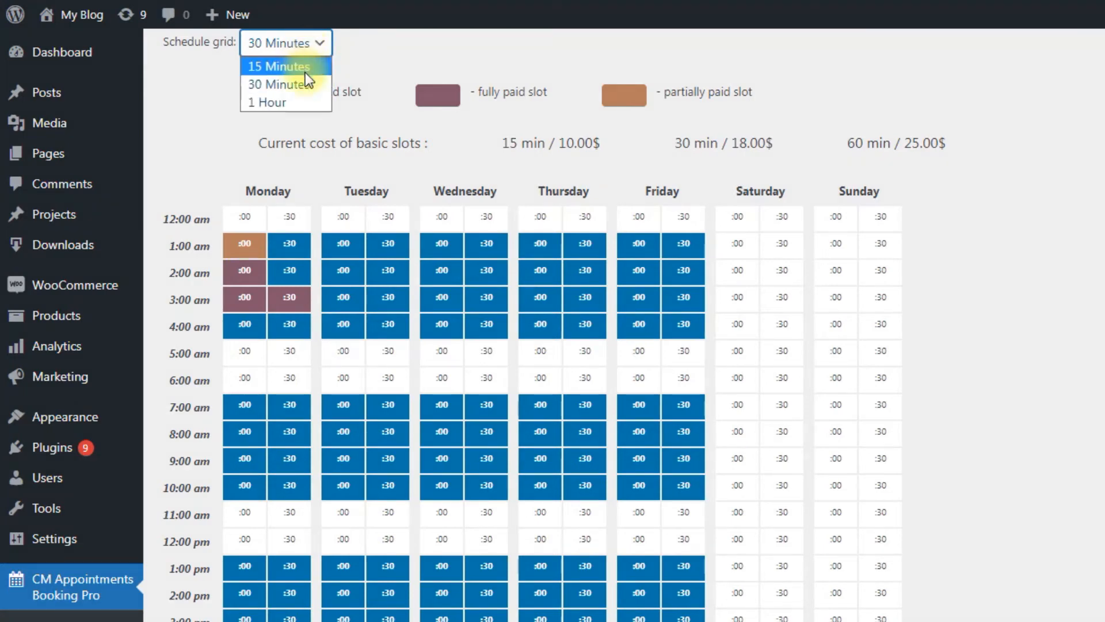
left_click(302, 98)
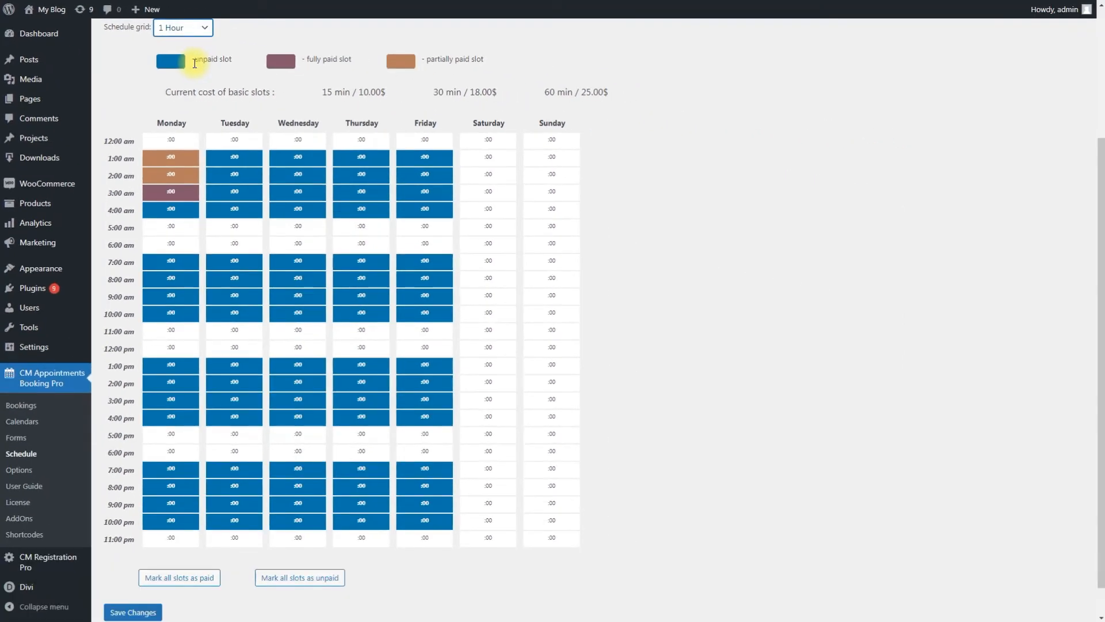
Mark the Monday 4:00 am slot fully paid and save the weekly schedule.
right_click(185, 213)
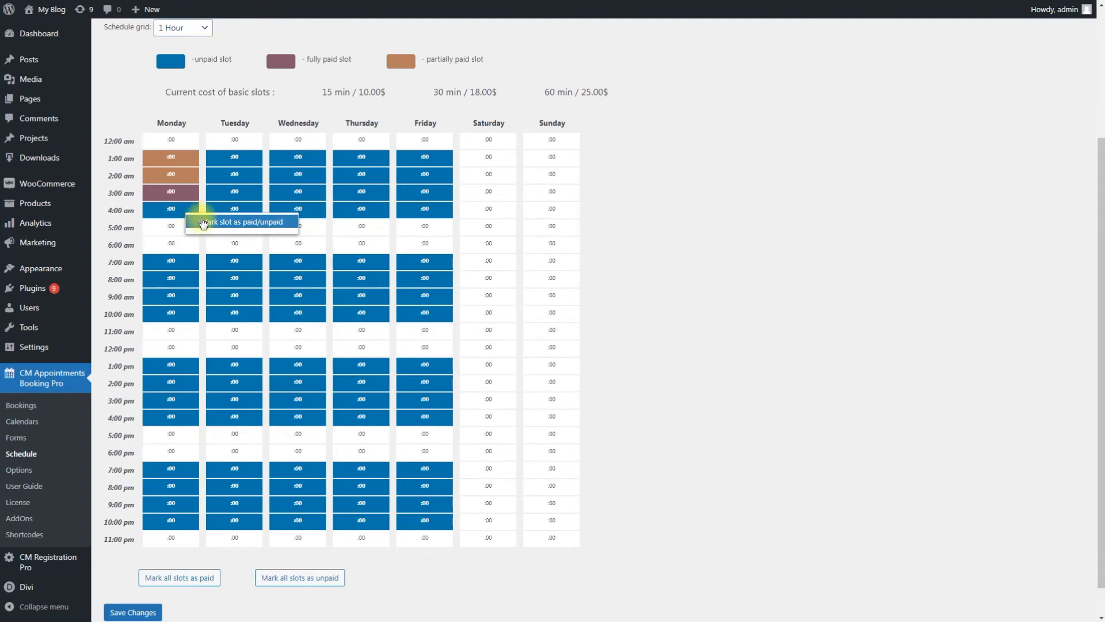
left_click(207, 222)
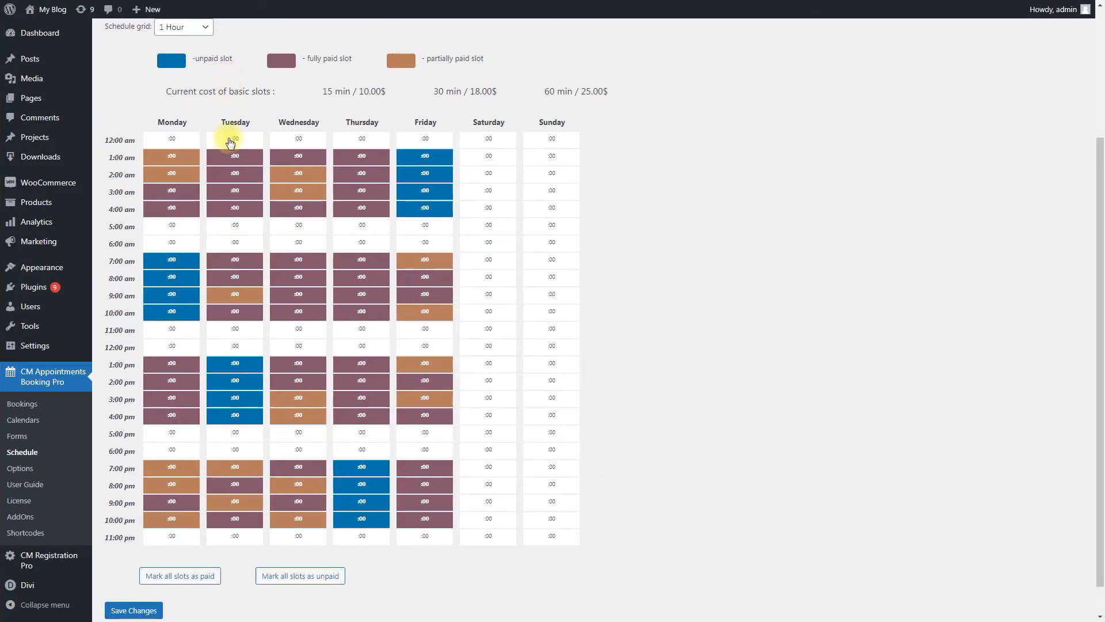
left_click(151, 610)
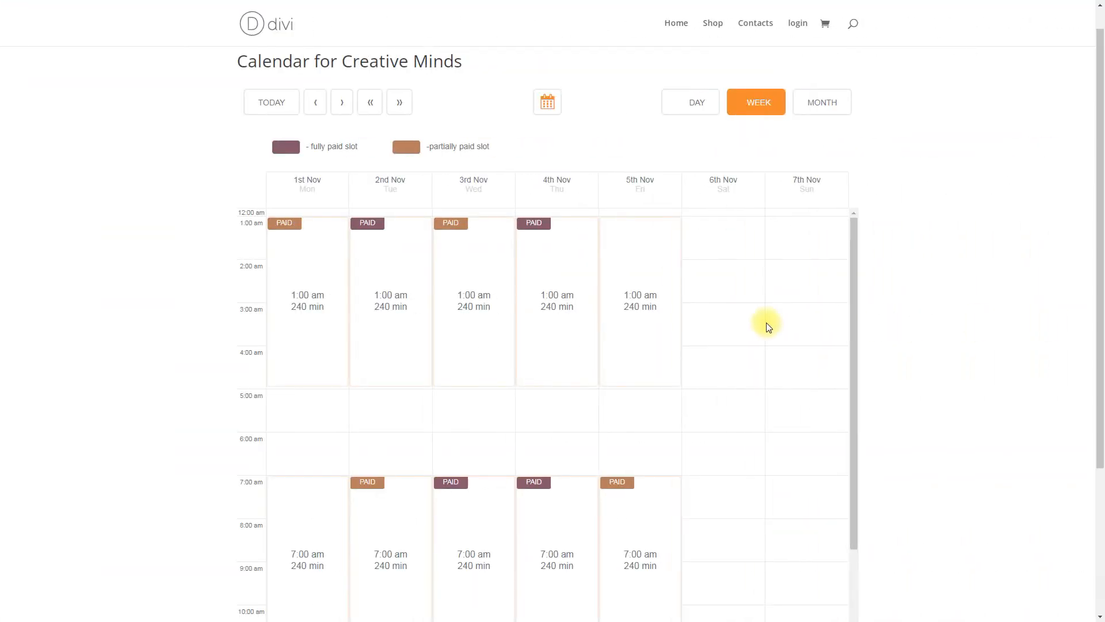
Book the November 1, 1:00 am slot and purchase it for $78.00 with the buyer's e-mail and name.
left_click(329, 321)
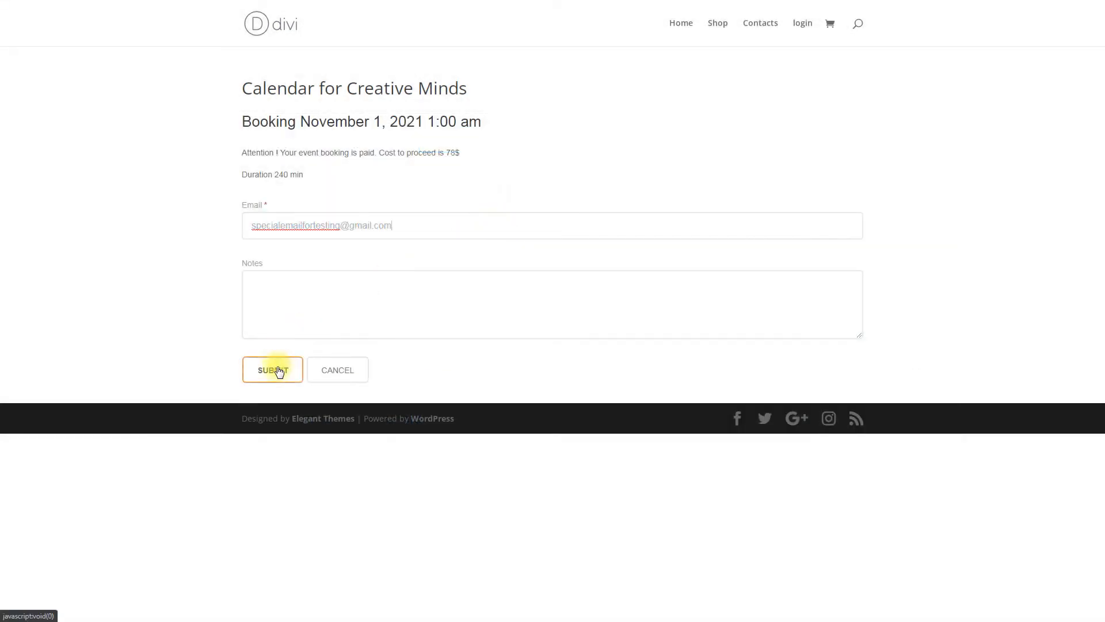
left_click(275, 368)
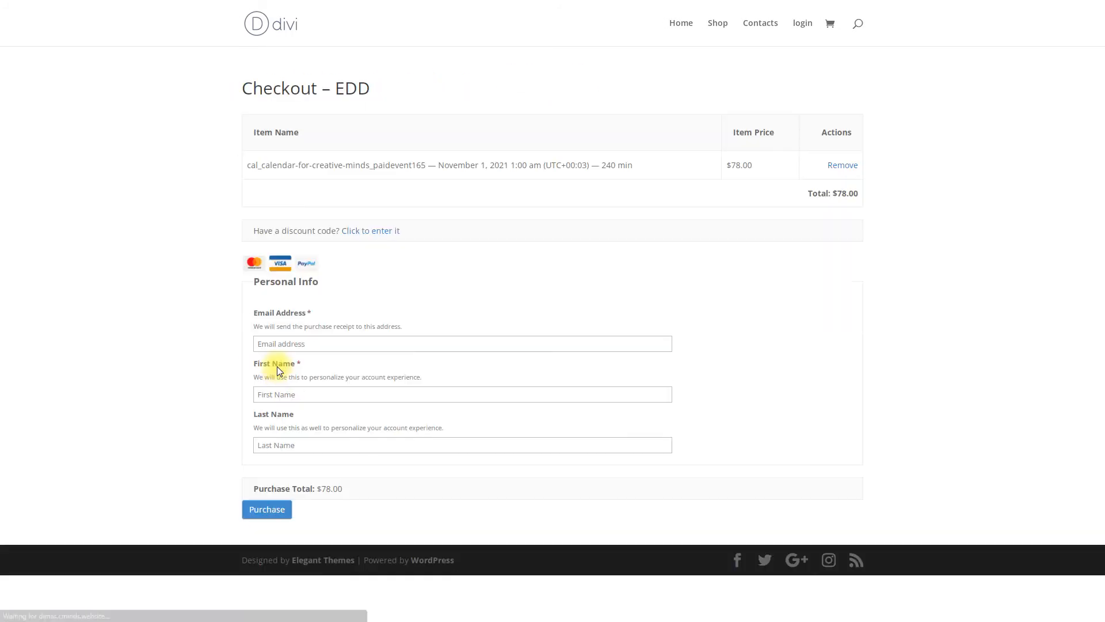
left_click(401, 346)
left_click(410, 394)
type("John")
left_click(421, 445)
type("Smith")
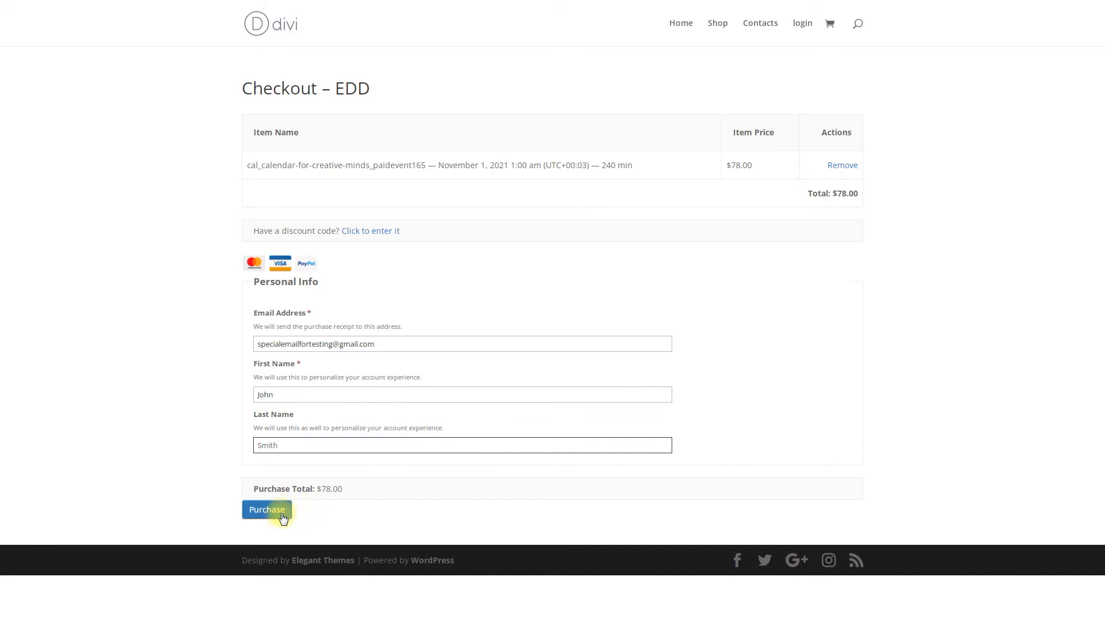
left_click(283, 516)
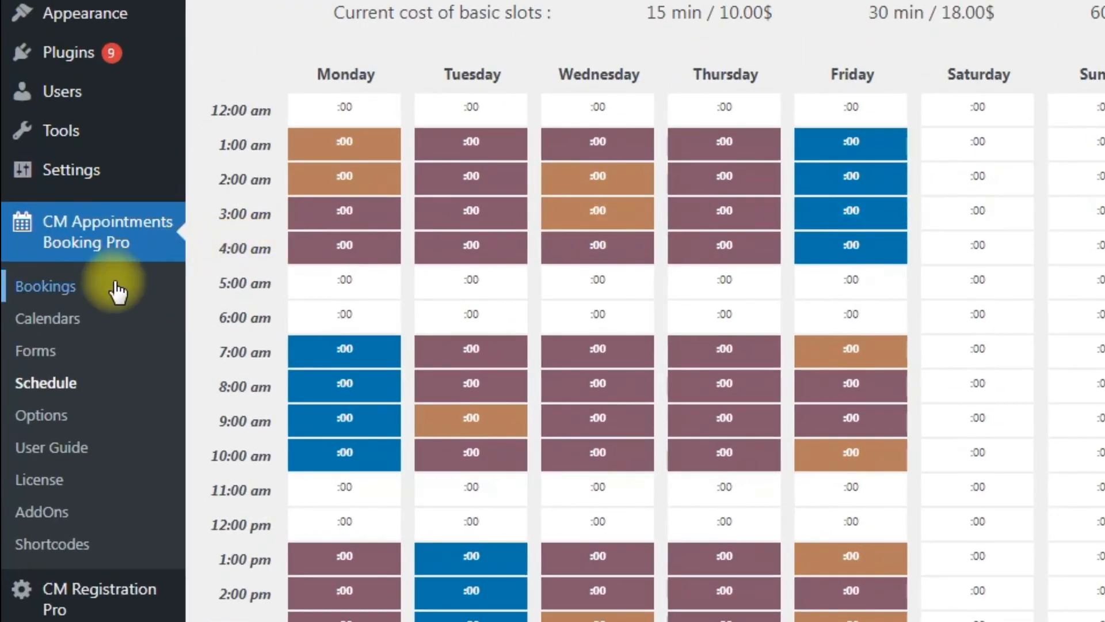
Open the CM Appointments Booking Pro Bookings list from the admin sidebar.
left_click(118, 292)
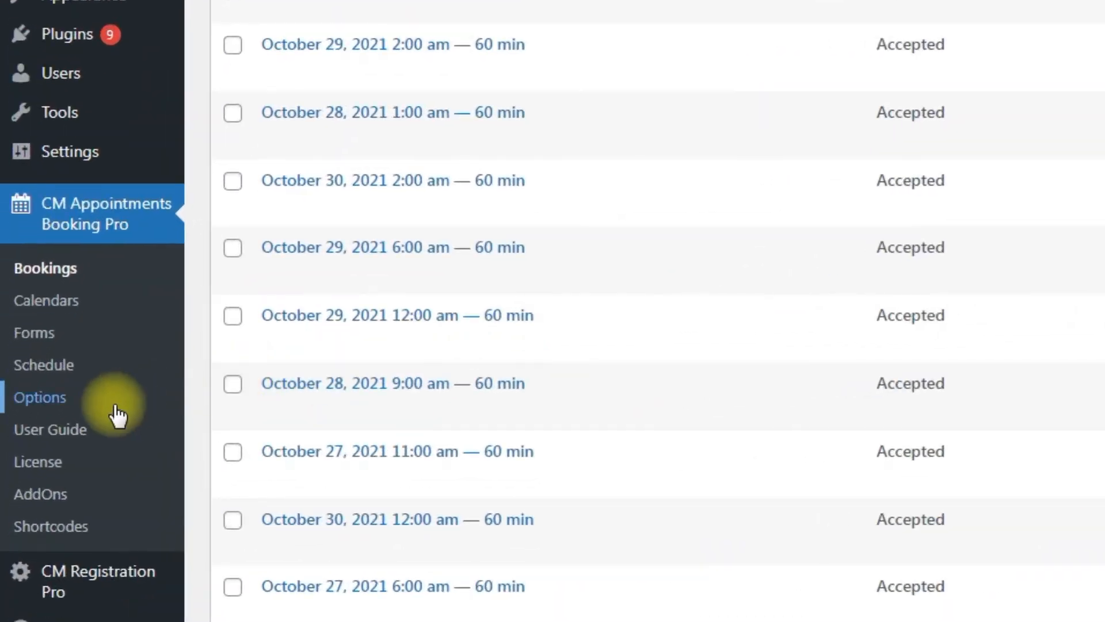
Open the plugin's Email Templates options and scroll down to the Finalize Booking templates.
left_click(116, 410)
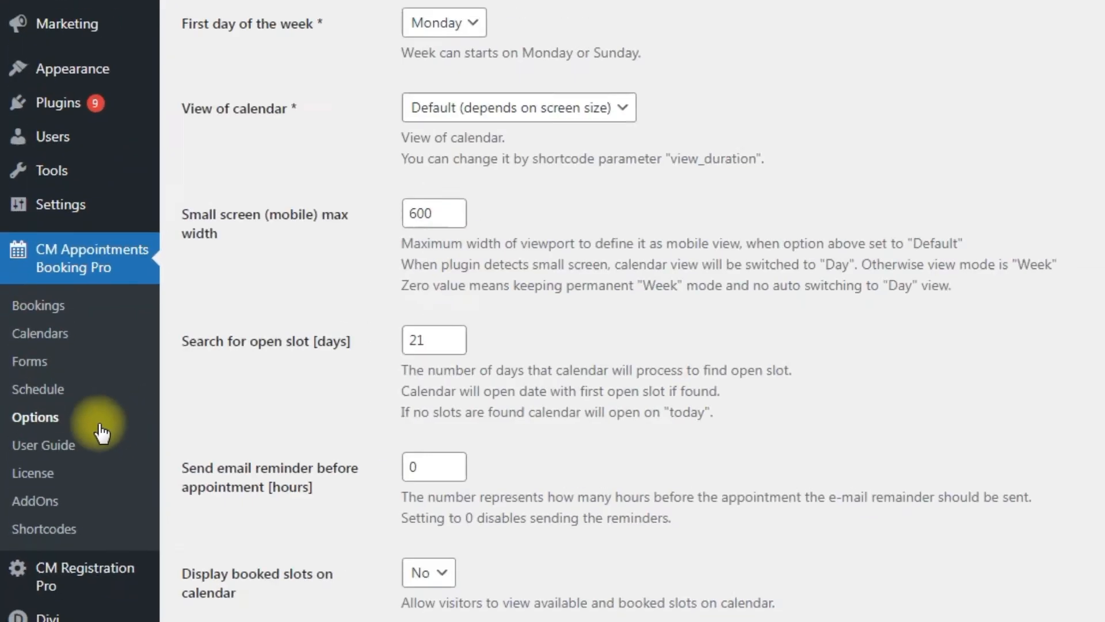
left_click(217, 186)
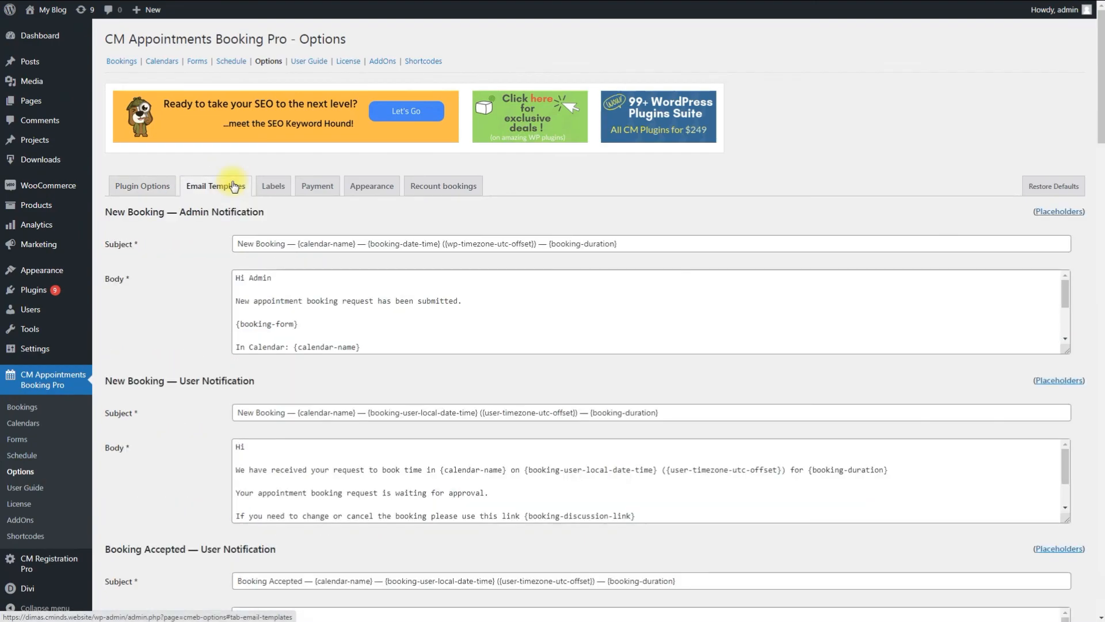
left_click_drag(1100, 69, 1099, 511)
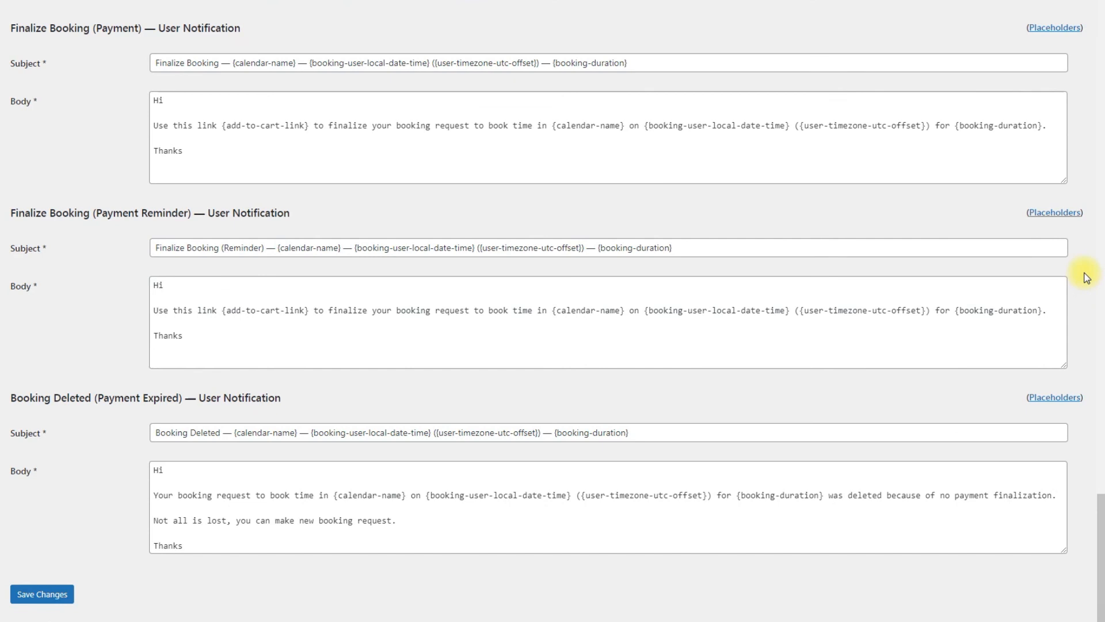
left_click(1056, 214)
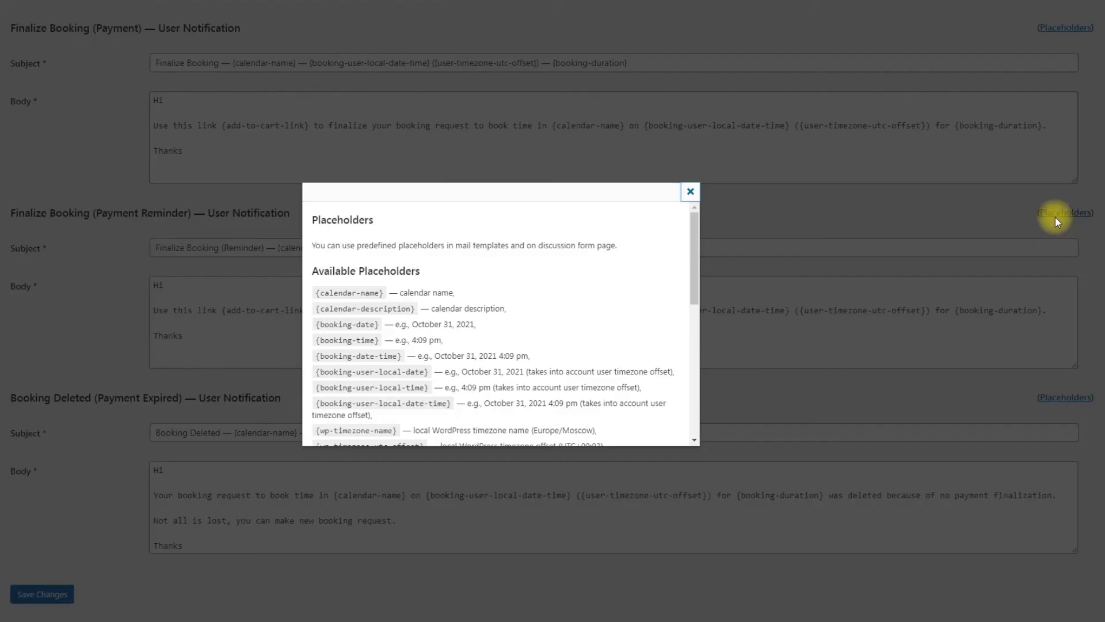
left_click_drag(693, 237, 700, 378)
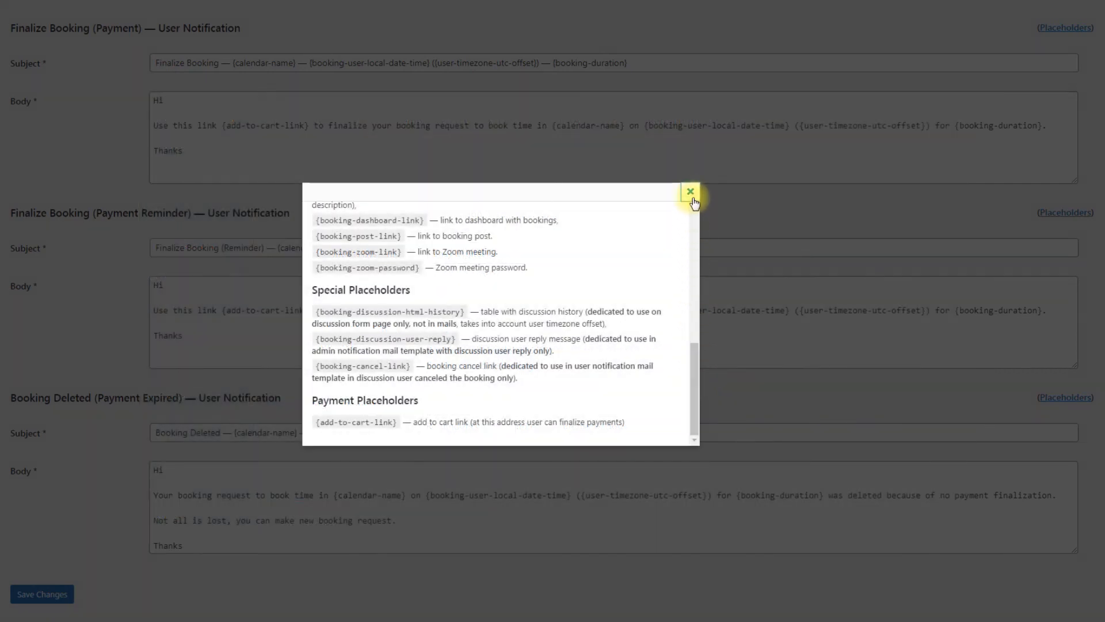
left_click(692, 193)
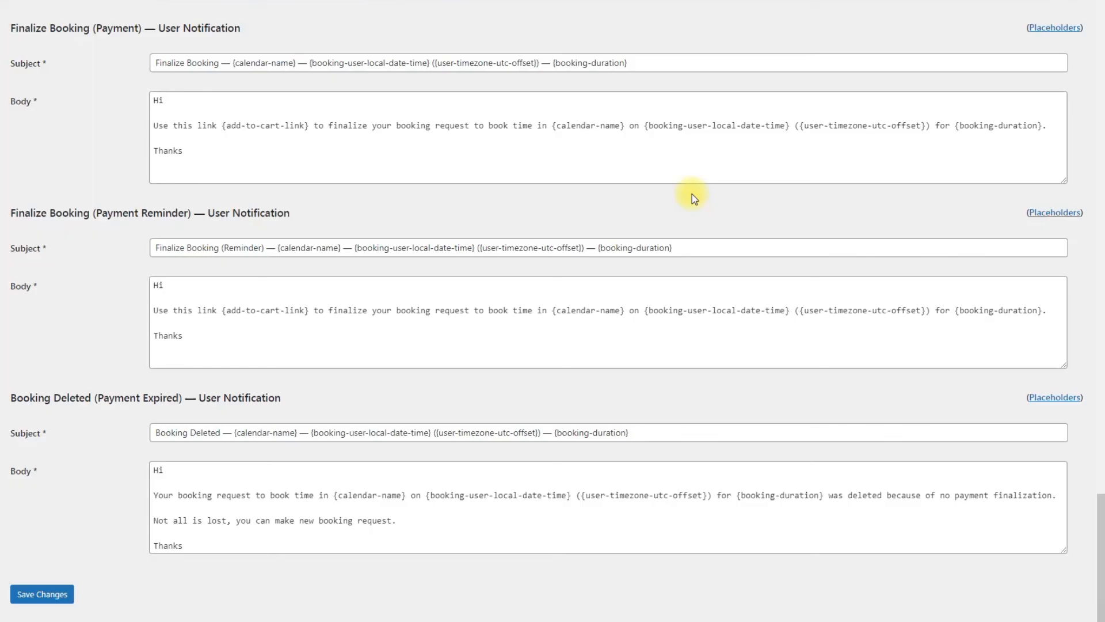